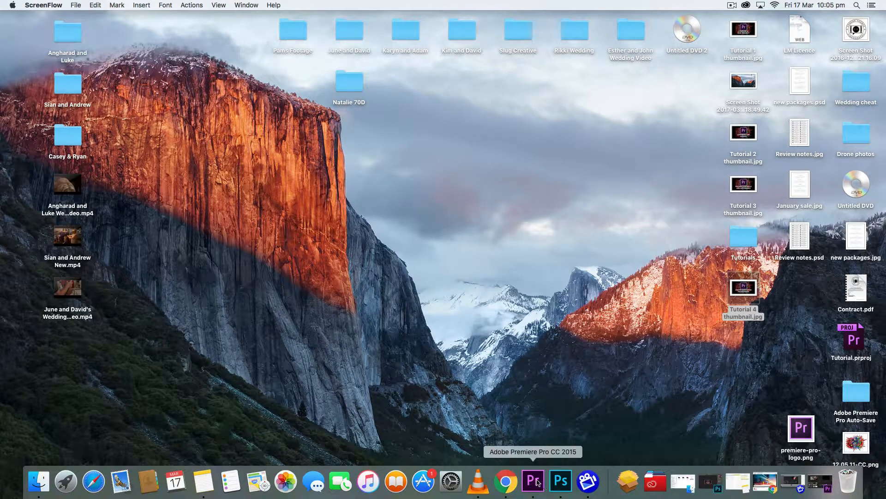
- Switch to Premiere Pro, play through the MVI_4913 sequence up to the closing logo, and return the playhead to the start
left_click(550, 489)
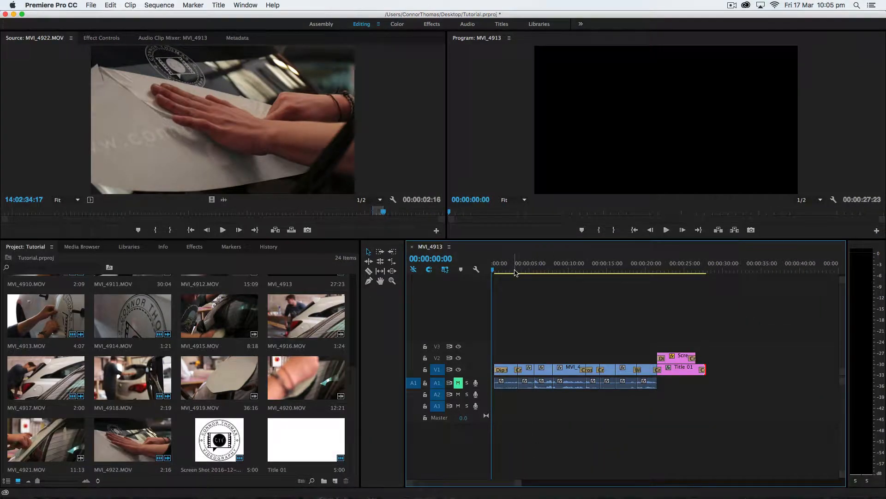
left_click_drag(505, 270, 632, 282)
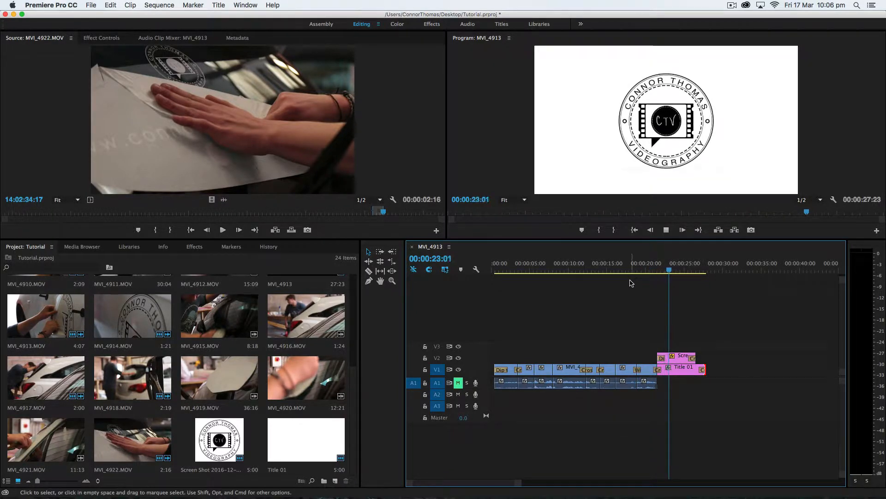
key("space")
left_click_drag(576, 270, 482, 275)
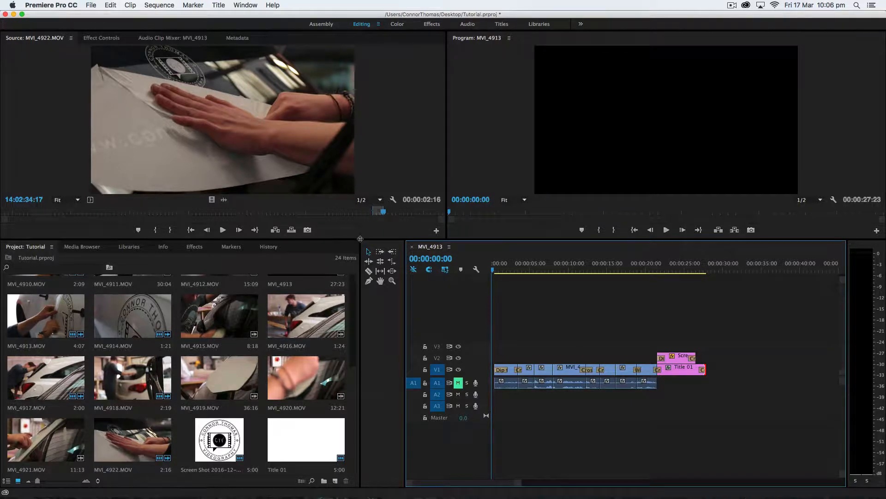
- Enlarge the project bin area and import the Upbeat Pop Rock background music MP3 from the Tutorials folder
left_click_drag(360, 238, 387, 223)
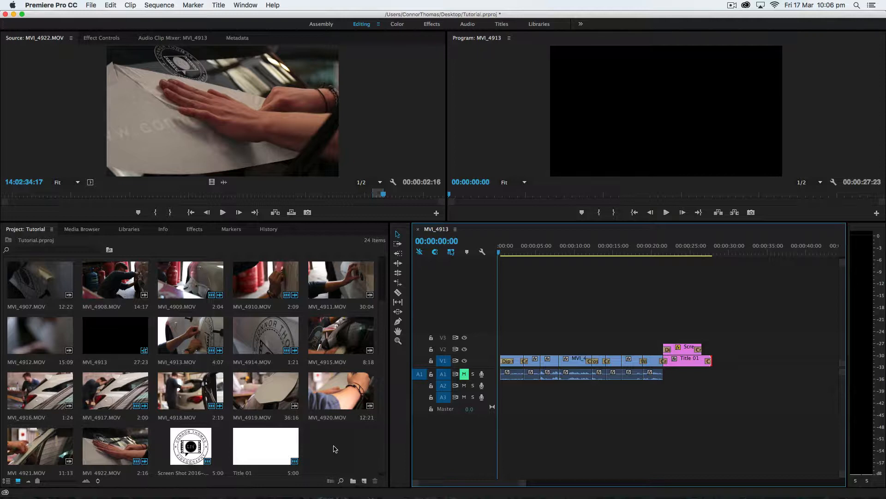
left_click(92, 5)
mouse_move(168, 235)
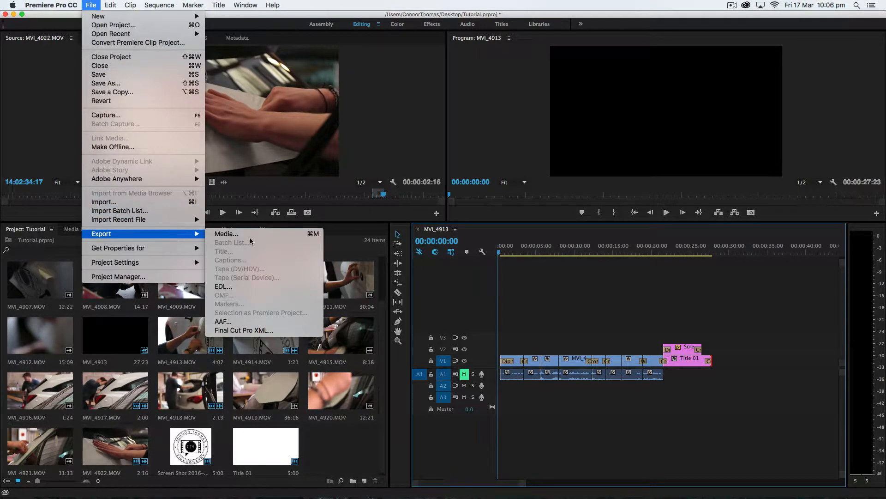
left_click(142, 203)
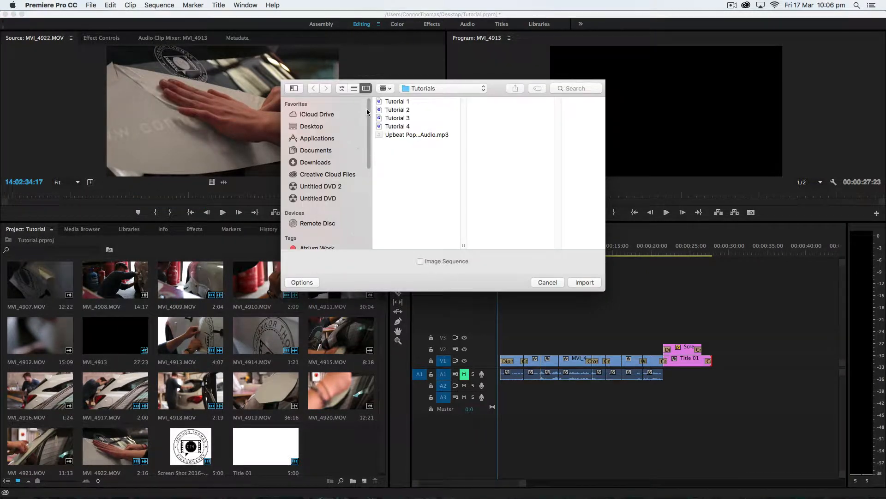
left_click(396, 135)
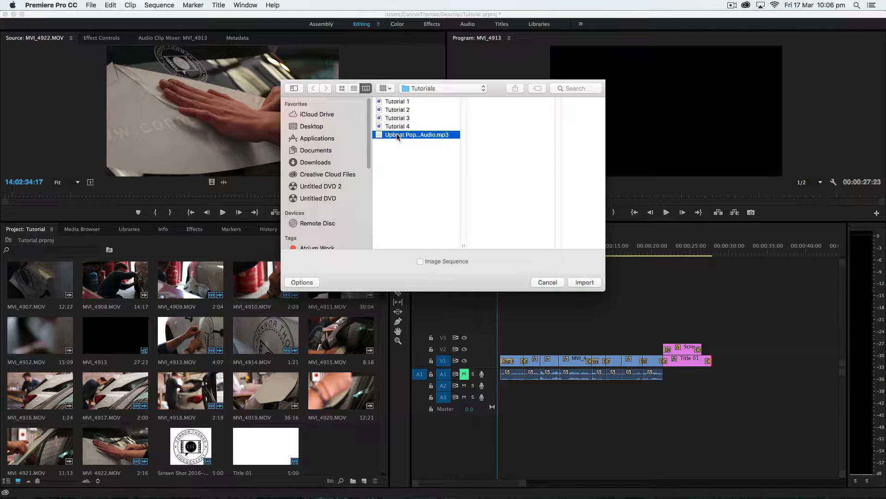
left_click(584, 283)
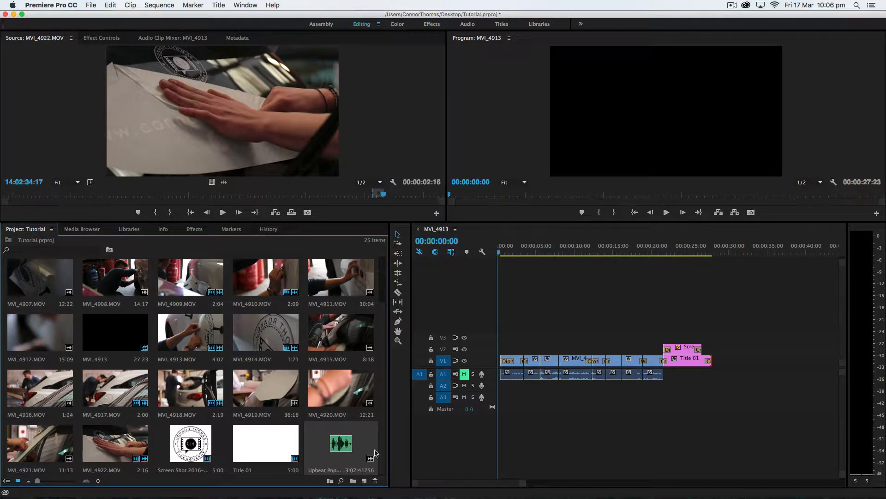
- Switch to Chrome, view the YouTube background music video and the youtube2mp3 converter page, and minimize the browser
mouse_move(549, 496)
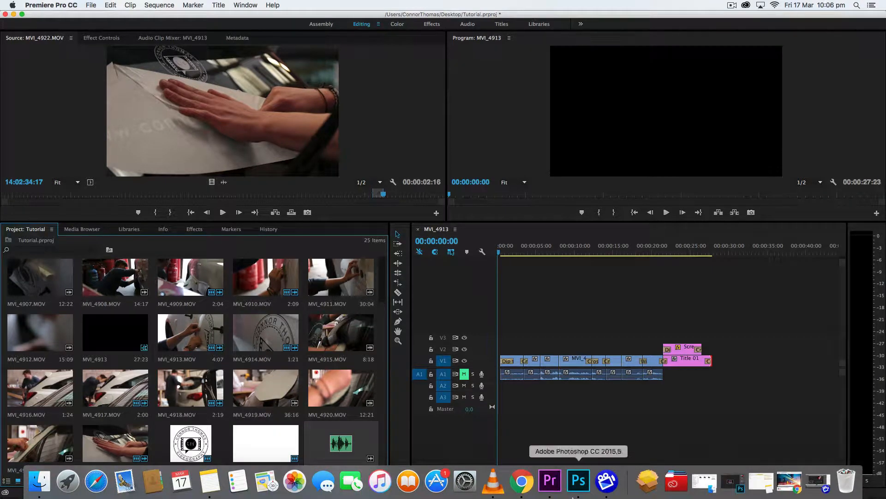
left_click(522, 496)
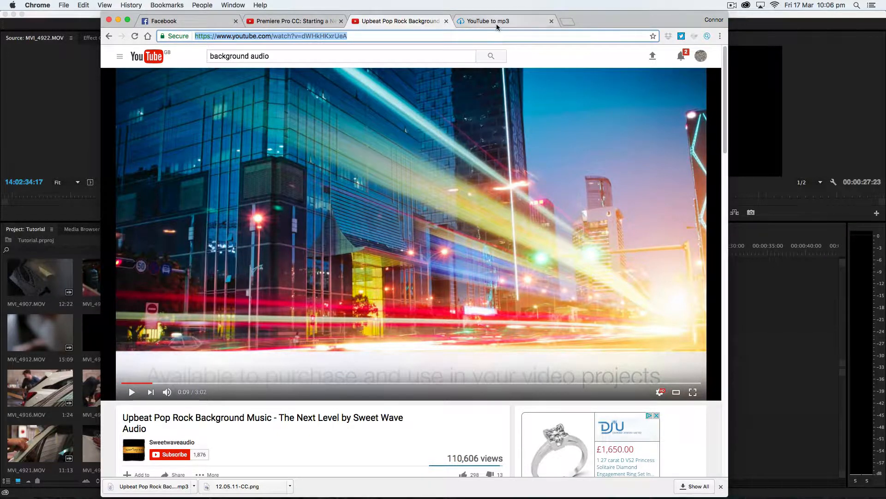
left_click(462, 22)
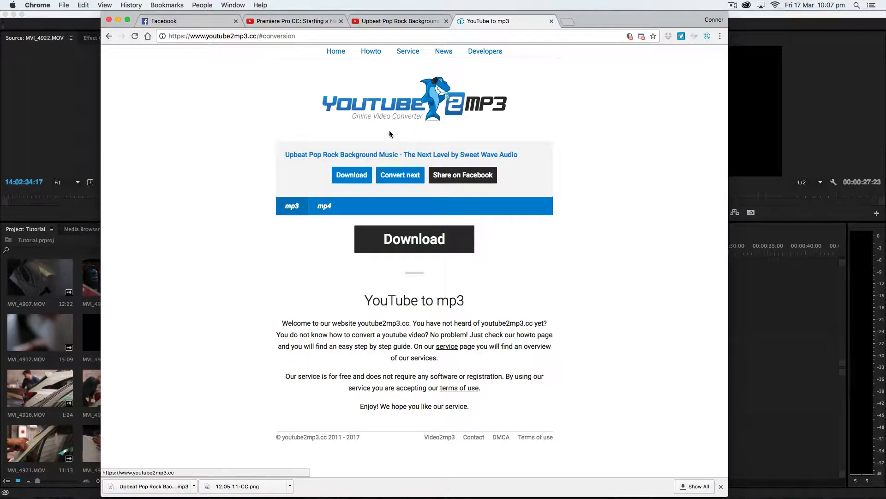
left_click(119, 21)
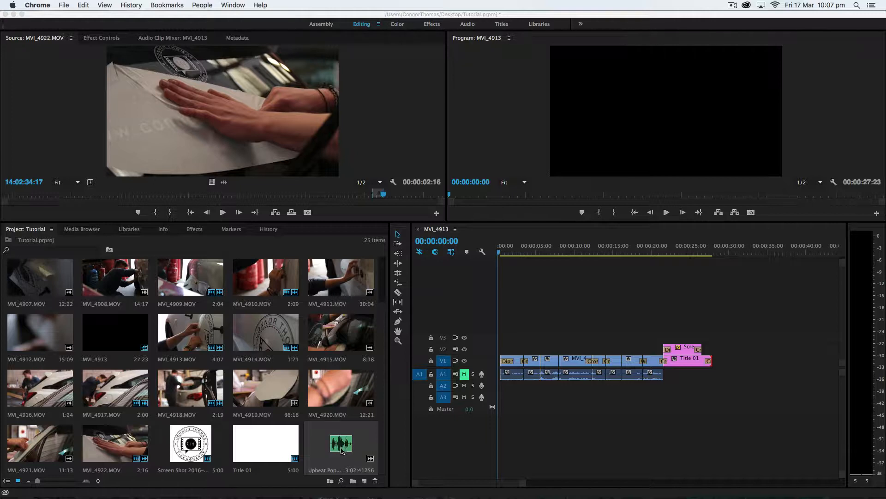
- Place the imported music clip on audio track A2 at the beginning of the sequence and enlarge the timeline area
left_click(371, 453)
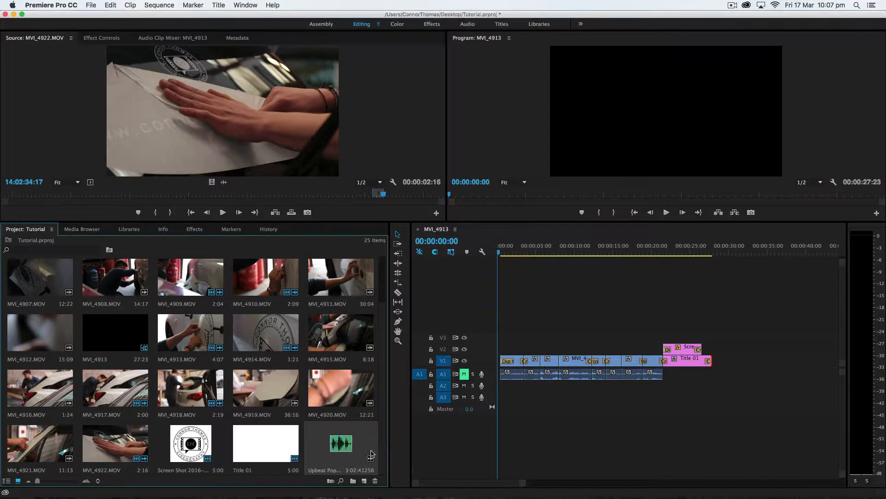
left_click_drag(416, 423, 503, 390)
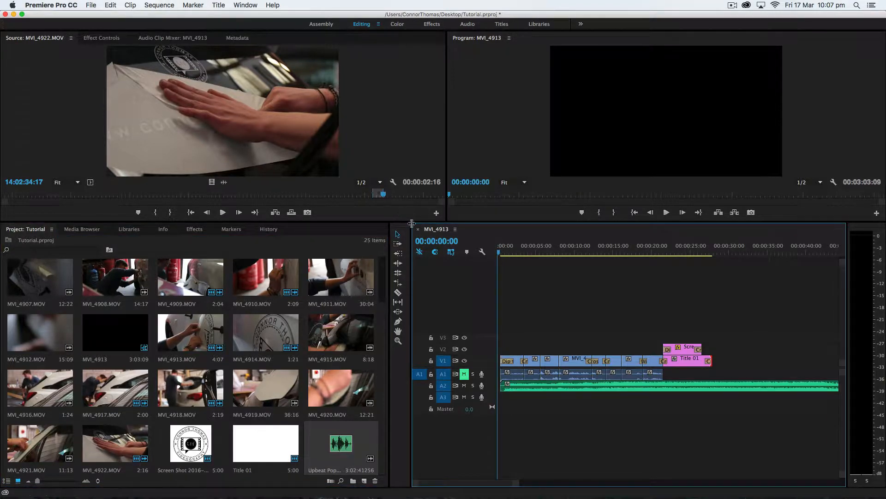
left_click_drag(411, 221, 292, 251)
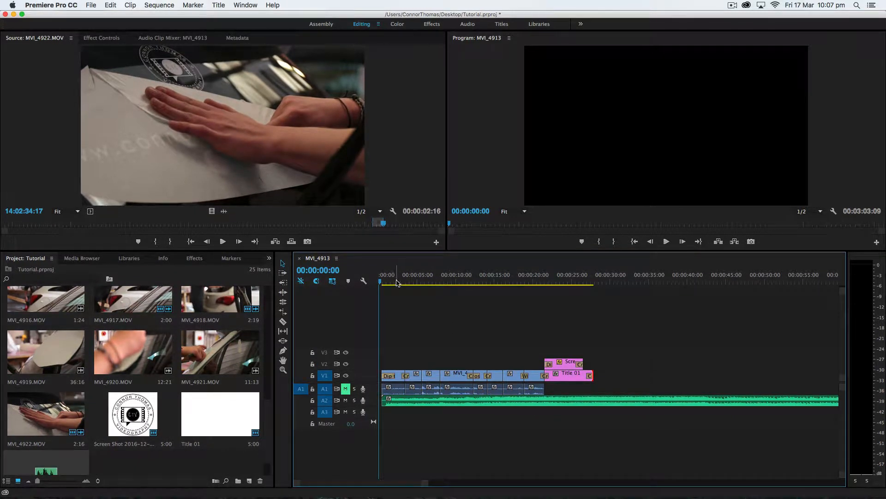
- Play the sequence from the start with the system volume raised to hear the music, and mute the sound after stopping
left_click(381, 281)
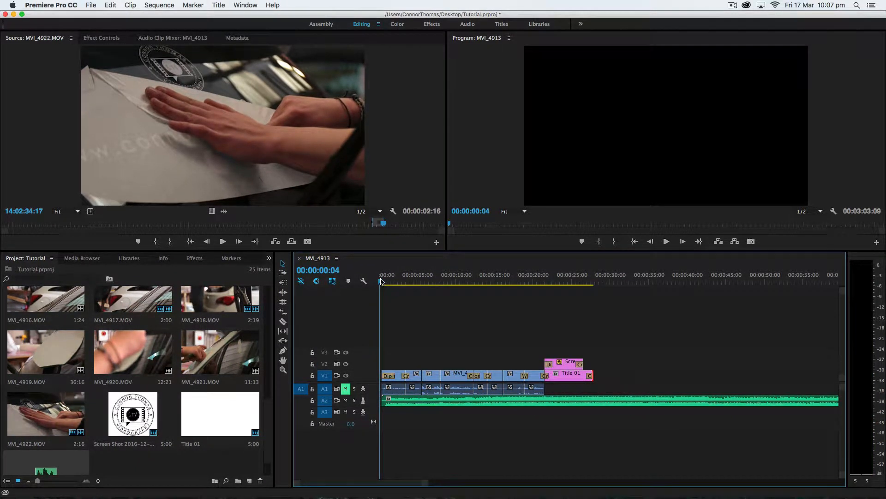
key("XF86AudioRaiseVolume")
key("space")
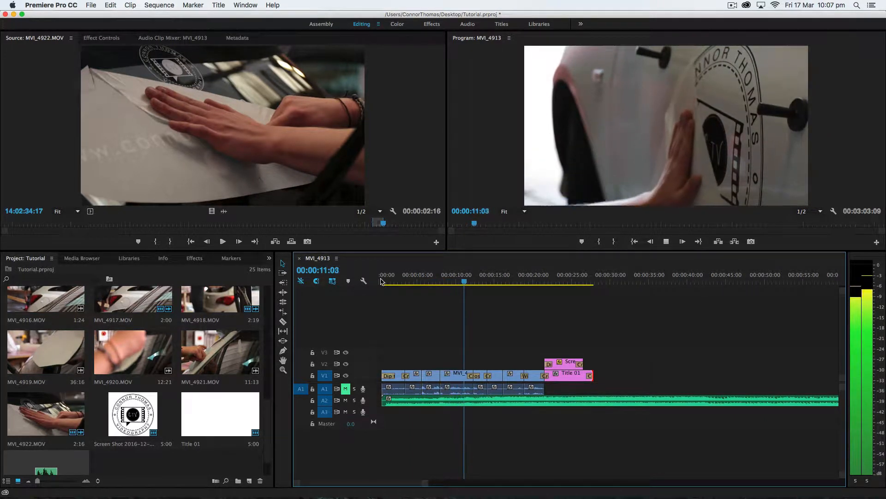
key("space")
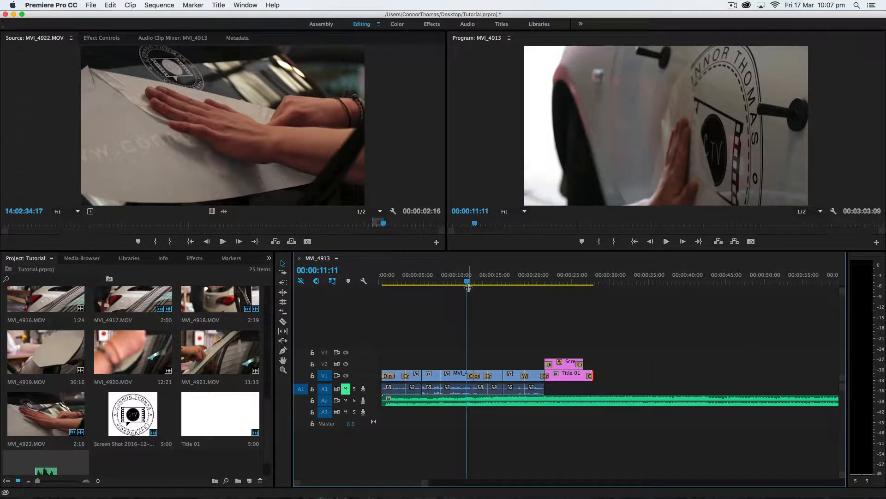
left_click_drag(467, 282, 434, 281)
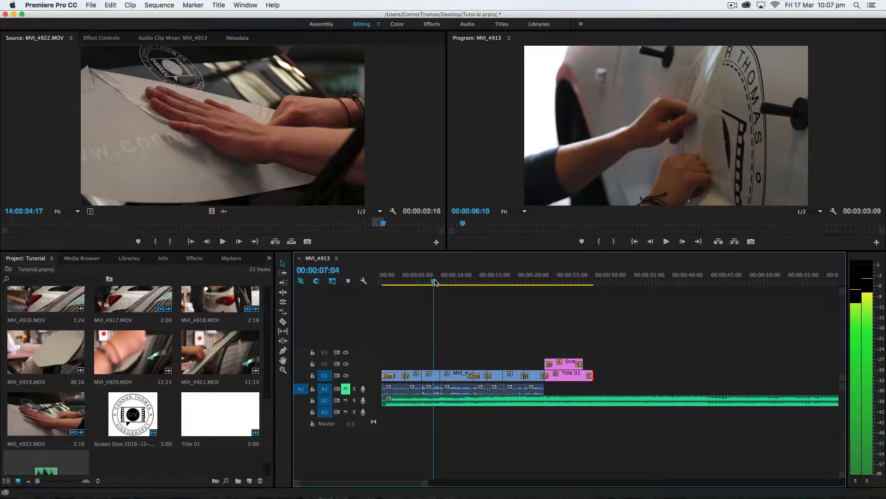
key("XF86AudioMute")
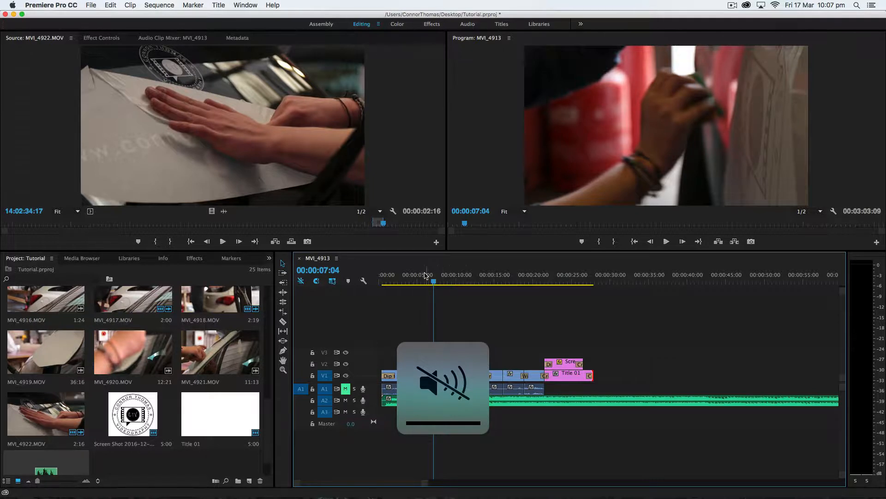
- Show the full length of the music clip and play the sequence's ending from 00:00:20:06 past the end of the title
left_click_drag(425, 276, 442, 280)
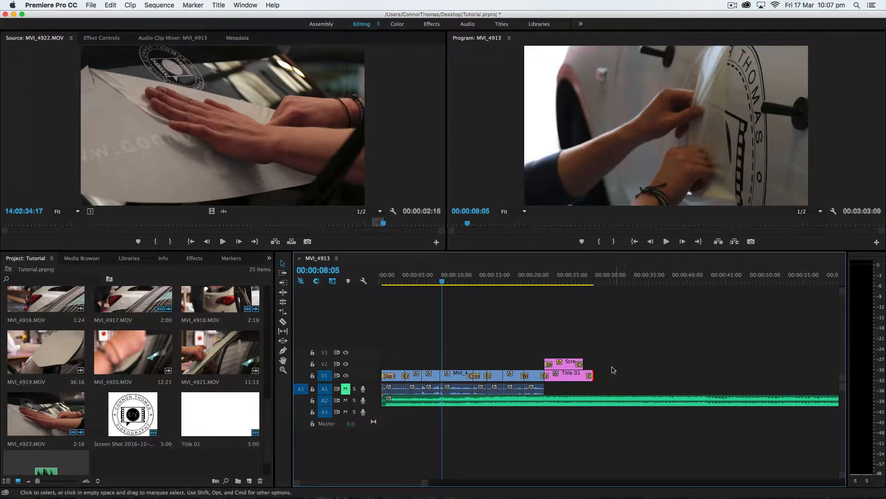
left_click_drag(554, 286, 593, 282)
left_click_drag(429, 483, 556, 474)
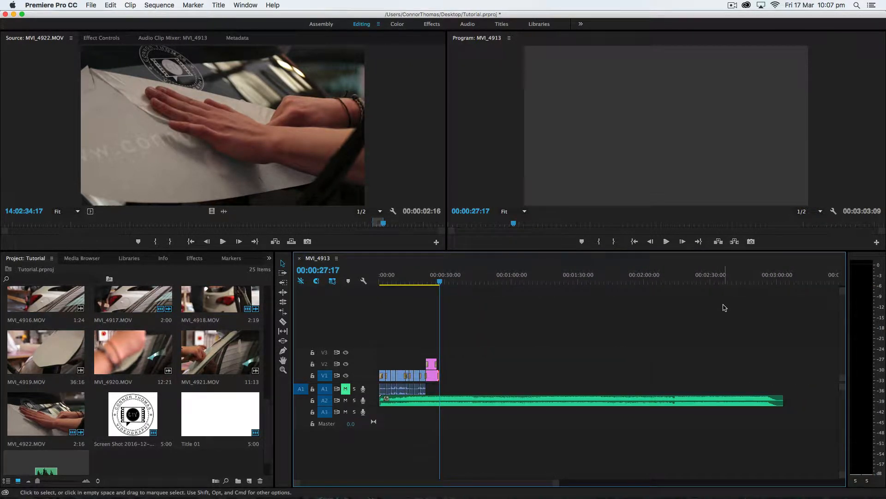
left_click_drag(439, 283, 422, 284)
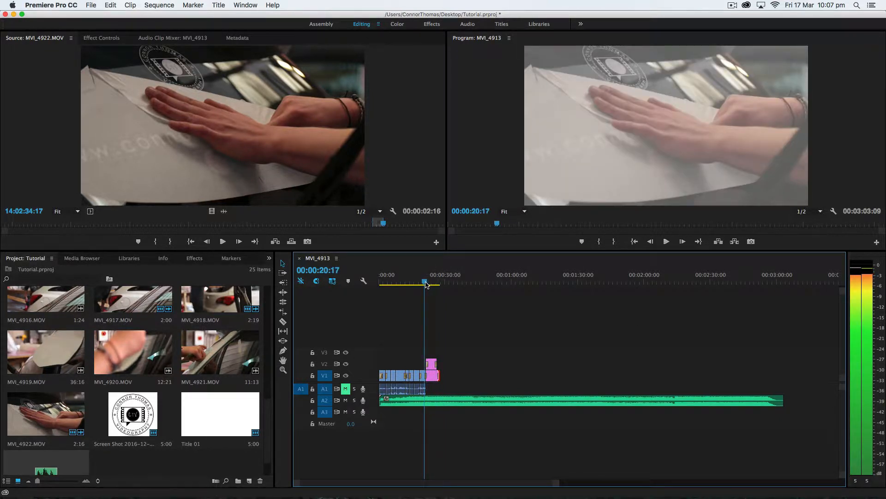
key("space")
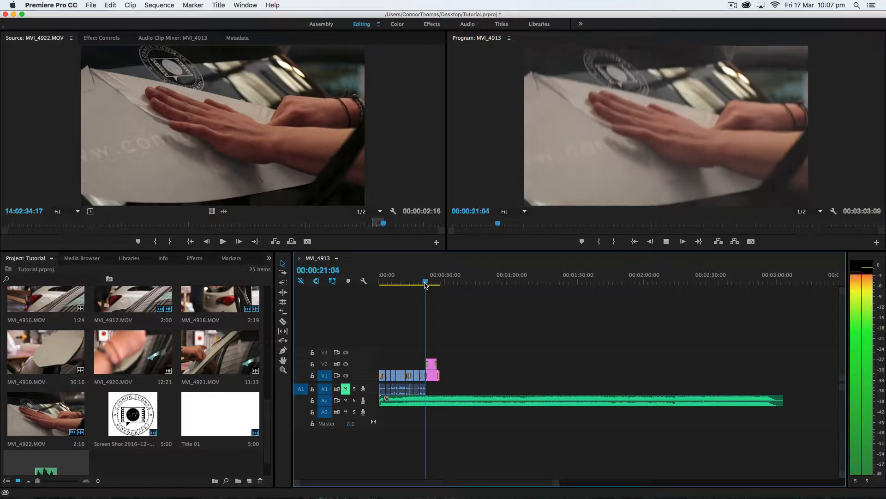
key("space")
left_click_drag(424, 283, 422, 283)
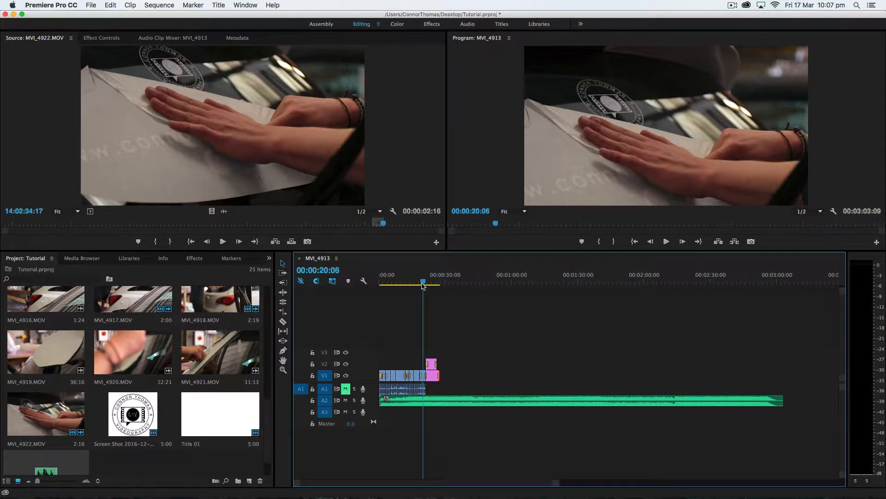
key("XF86AudioRaiseVolume")
key("XF86AudioRaiseVolume")
key("space")
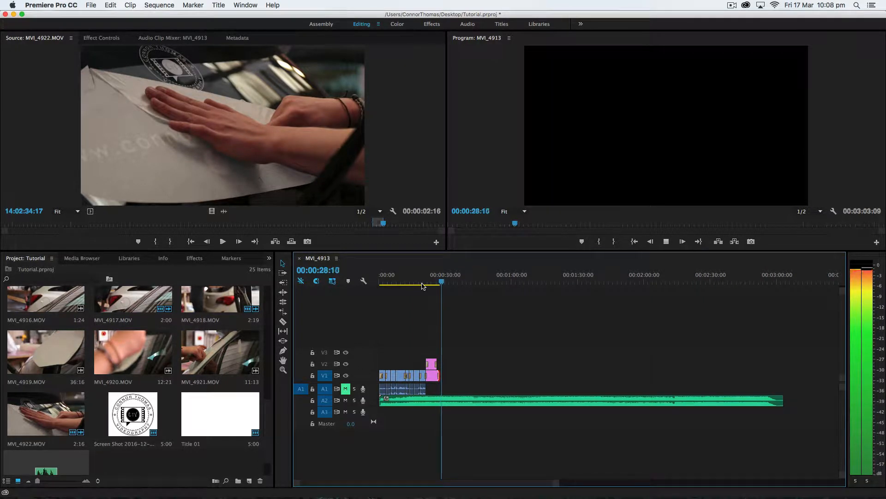
key("XF86AudioLowerVolume")
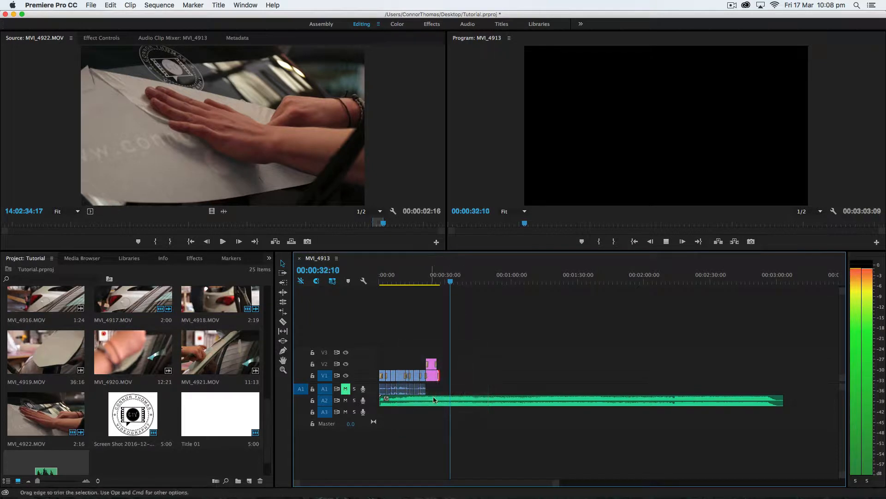
key("space")
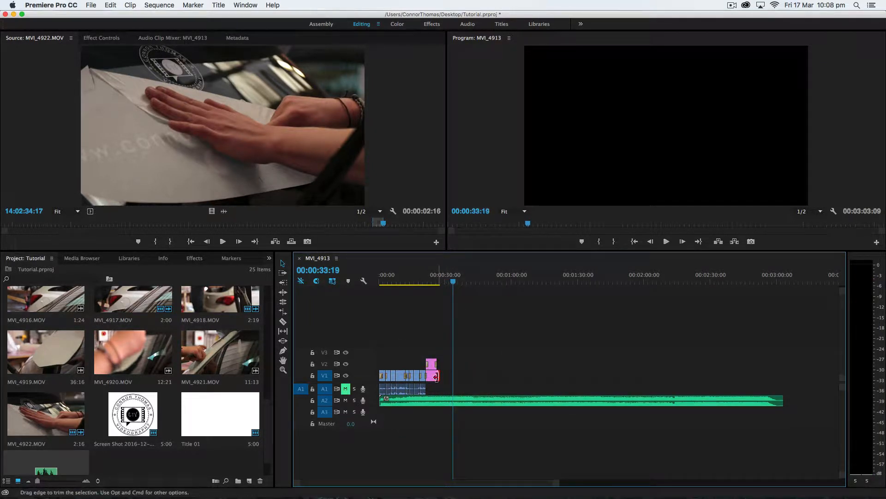
- Split the music clip on A2 with the Razor tool at 00:00:27:24, where the title clip ends
left_click_drag(437, 286, 438, 291)
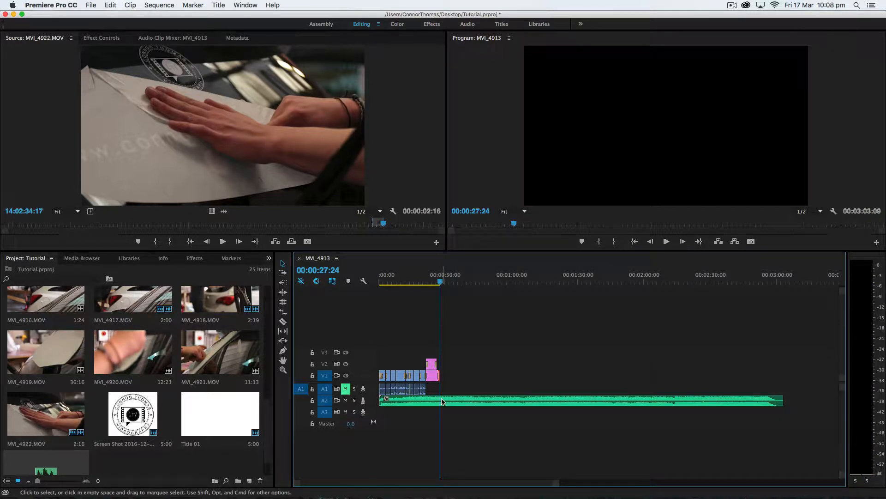
left_click(283, 321)
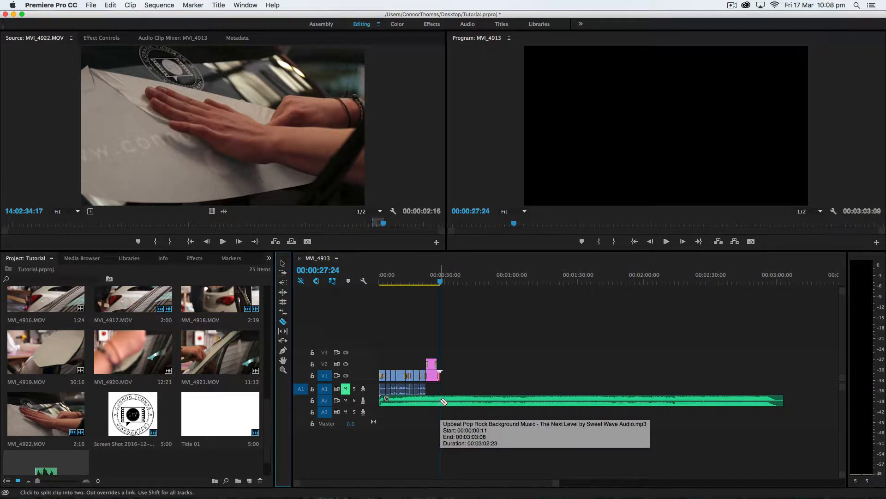
left_click(443, 401)
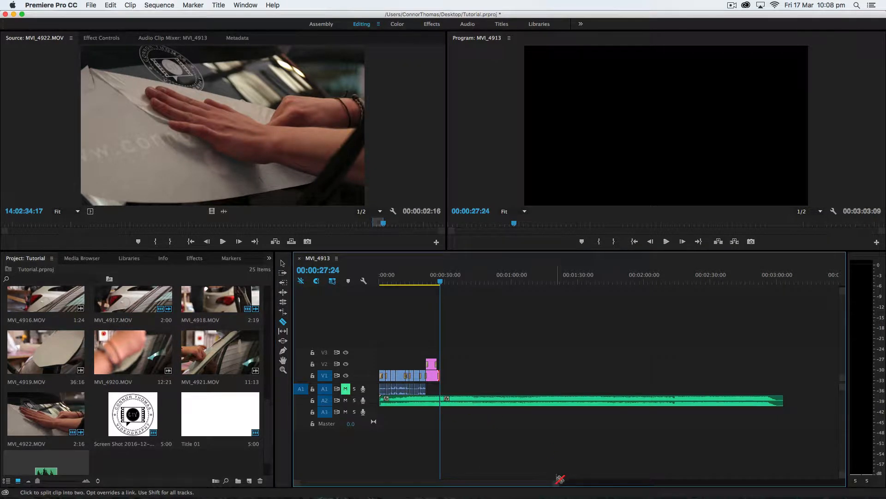
left_click_drag(558, 486, 506, 482)
key("v")
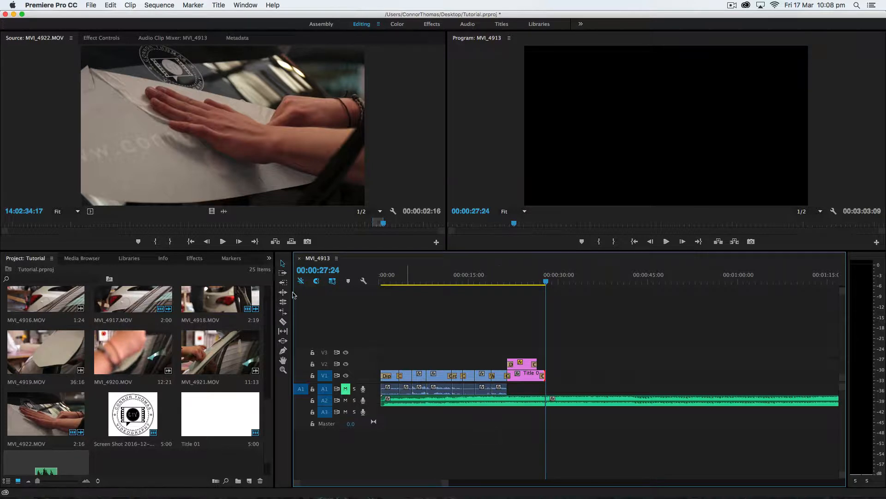
- Move the leftover music section away from the cut to about 00:00:34:00 and play back the music's ending
left_click_drag(583, 409, 619, 409)
left_click(537, 282)
key("space")
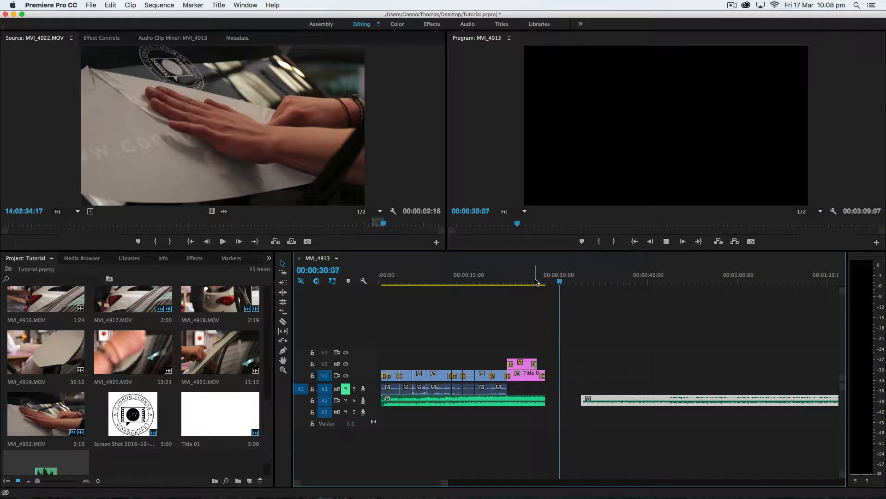
key("space")
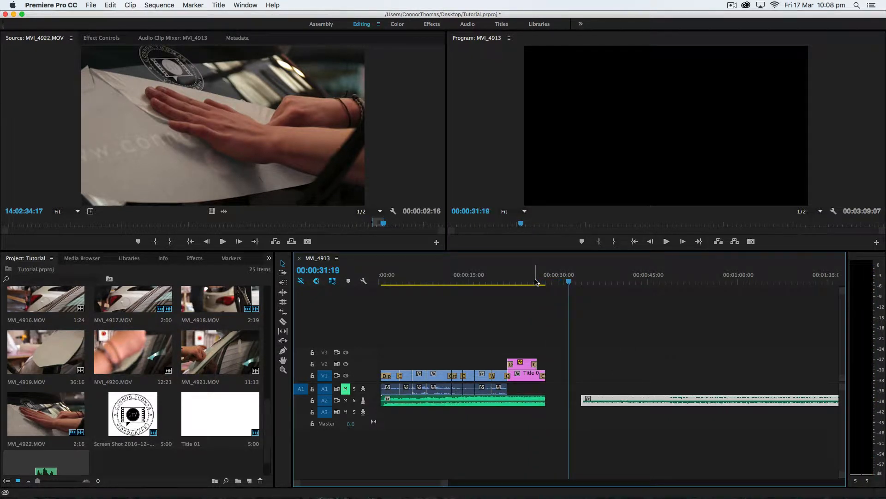
- Collapse the Video Transitions effects and list the Crossfade effects of the Audio Transitions
left_click(194, 258)
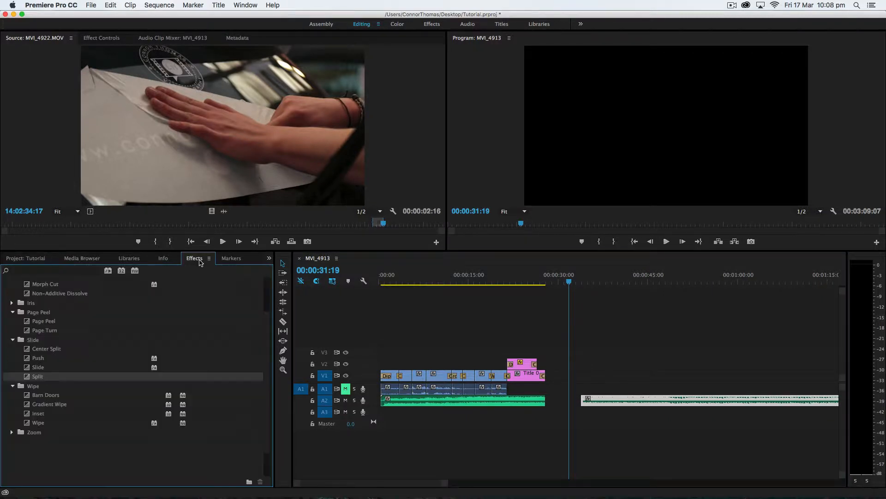
left_click(13, 340)
left_click(12, 303)
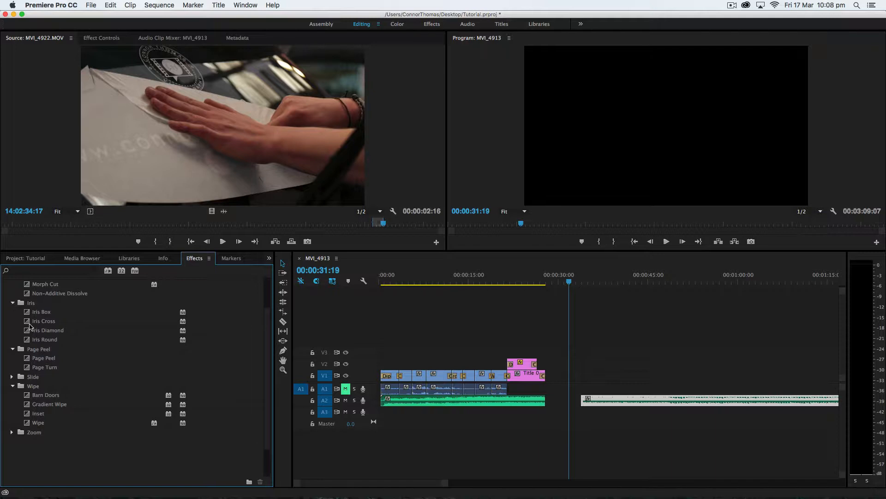
scroll(29, 326, "up", 5)
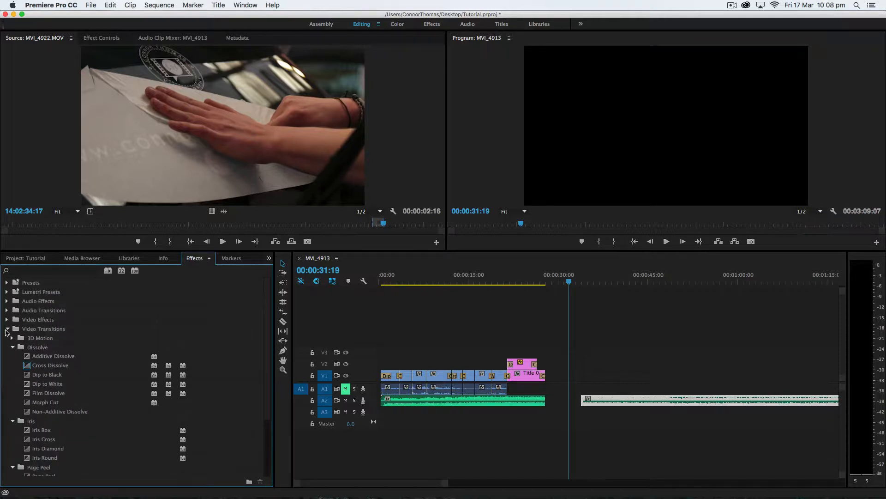
left_click(7, 329)
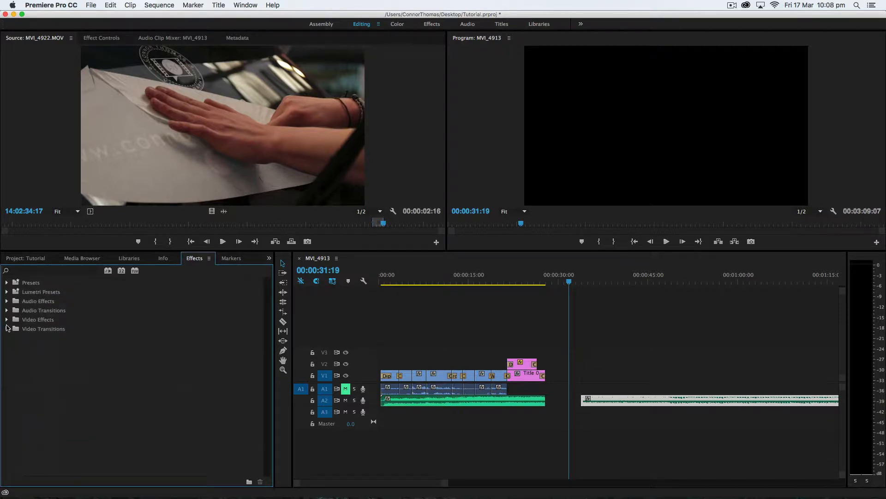
left_click(7, 310)
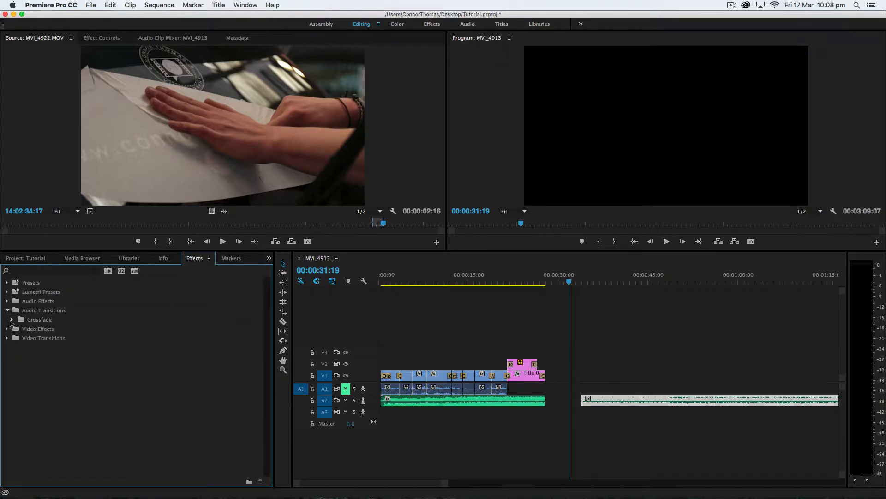
left_click(12, 319)
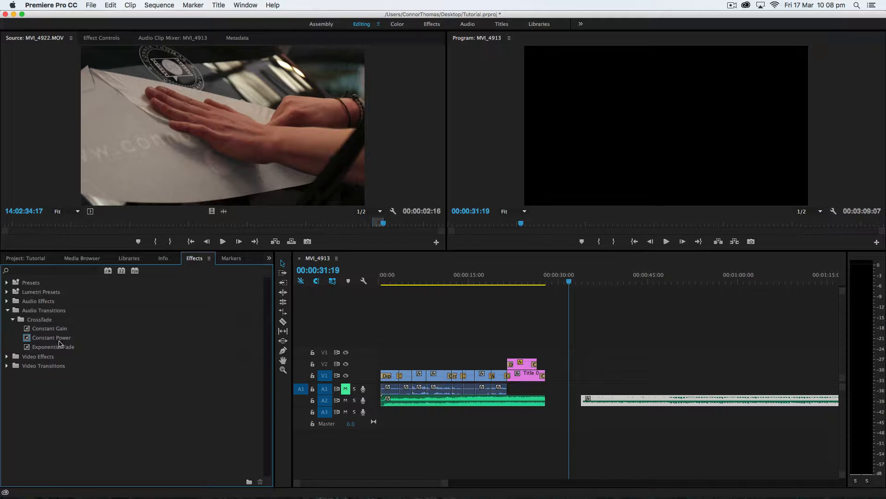
- Apply an Exponential Fade transition to the end of the first music section on A2
left_click_drag(58, 340, 428, 360)
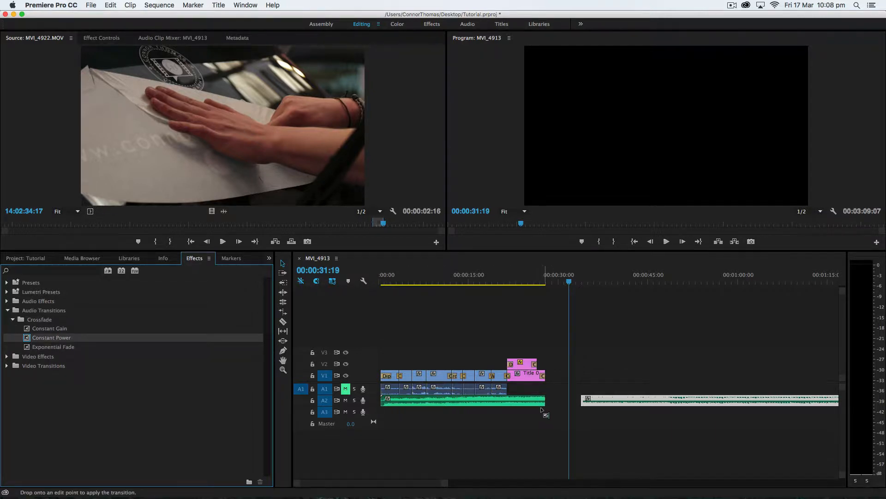
left_click_drag(548, 405, 475, 363)
left_click_drag(550, 390, 545, 403)
- Play the sequence's ending repeatedly from about 00:00:26:11 to hear how the faded music ends
left_click(539, 281)
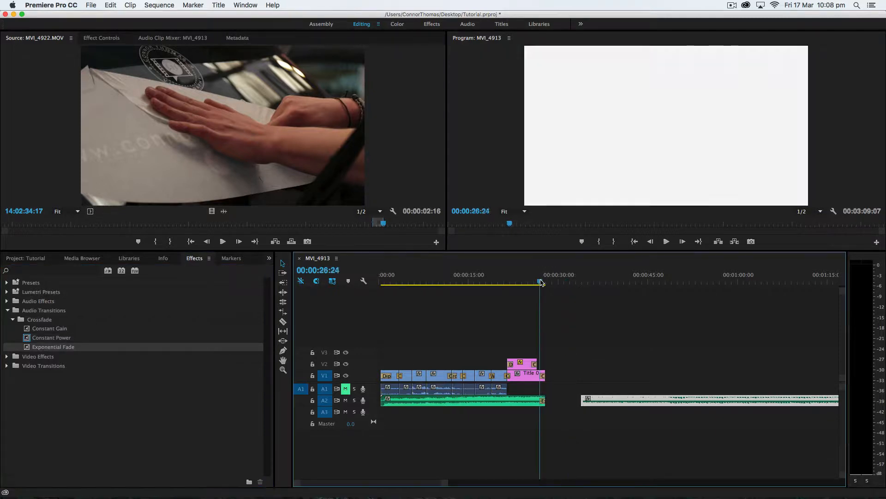
left_click_drag(539, 282, 538, 281)
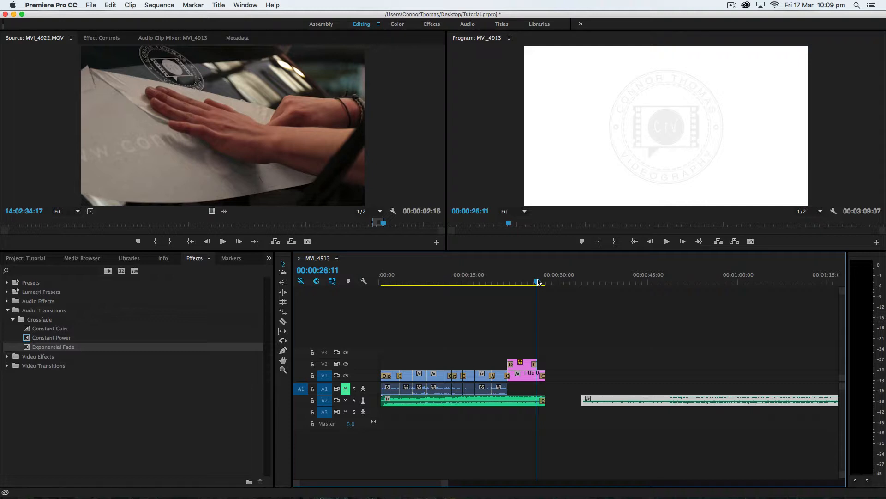
key("space")
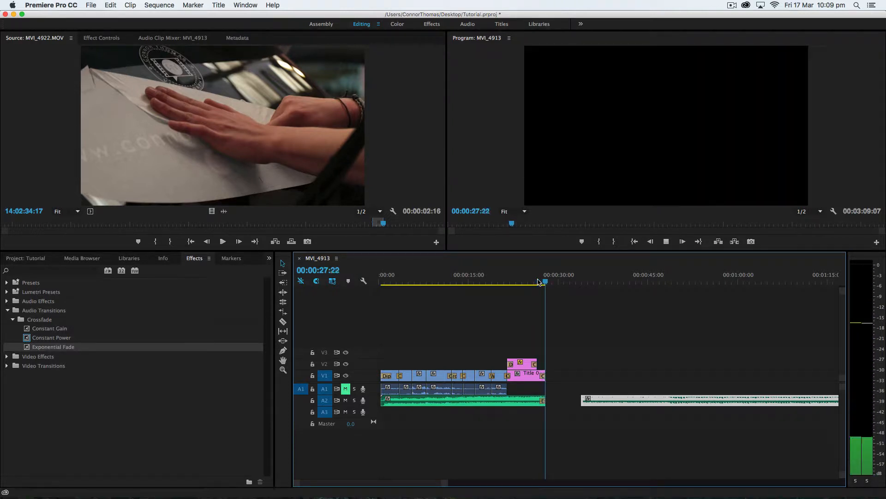
left_click(532, 282)
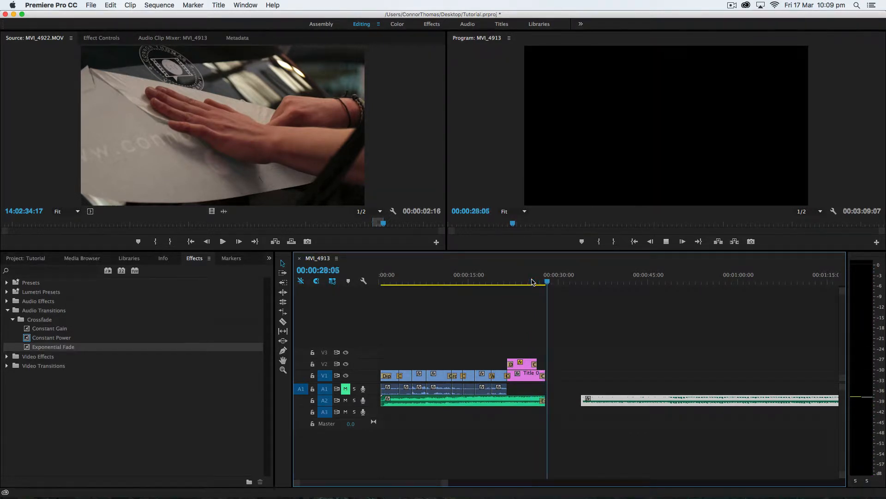
left_click(531, 281)
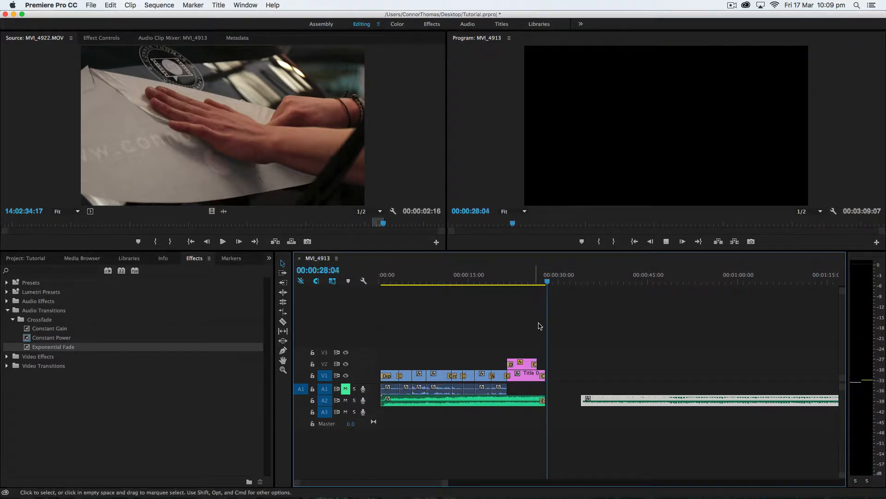
- Play the song's original ending on A2 from 00:03:00:18 to hear its natural fade-out
left_click_drag(446, 485, 583, 486)
left_click_drag(630, 274, 720, 272)
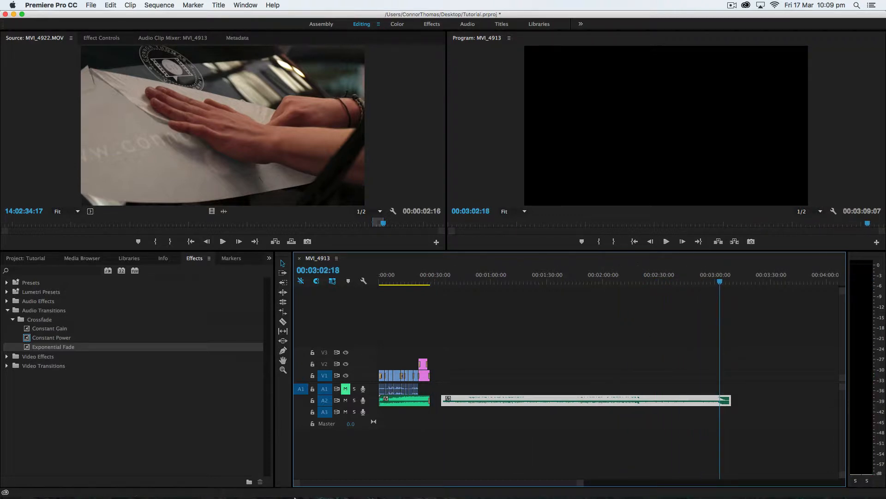
left_click_drag(292, 484, 378, 484)
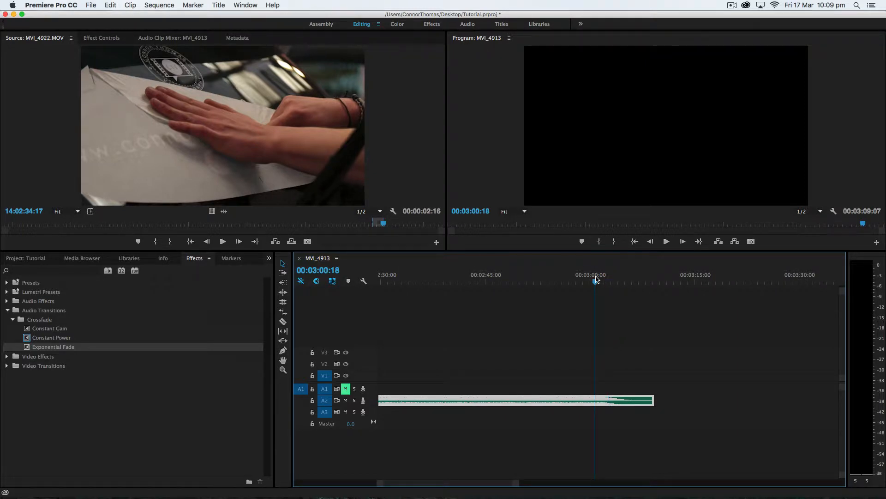
key("space")
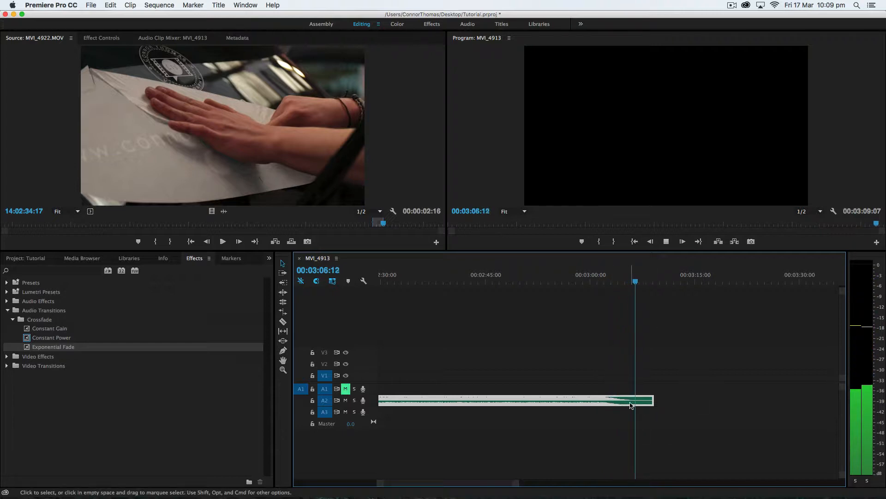
key("space")
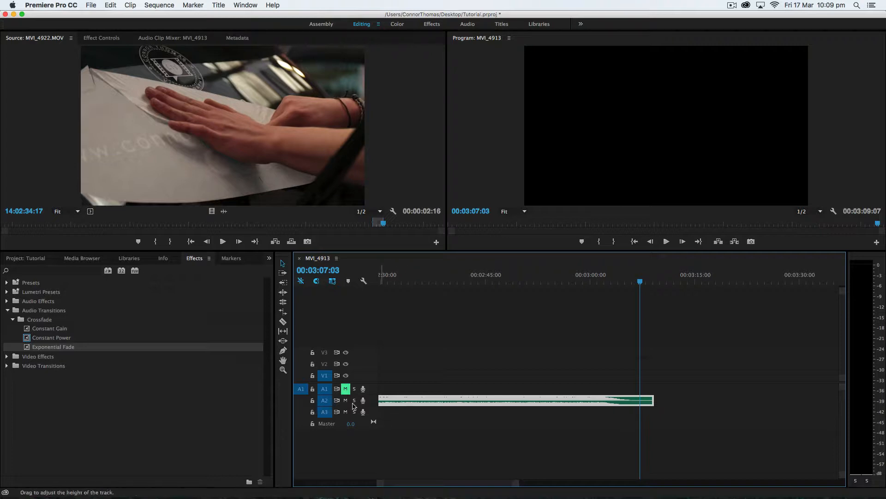
- Increase the height of track A2 to enlarge its waveform and replay the song's original ending from about 00:03:00:00
left_click_drag(324, 405, 327, 419)
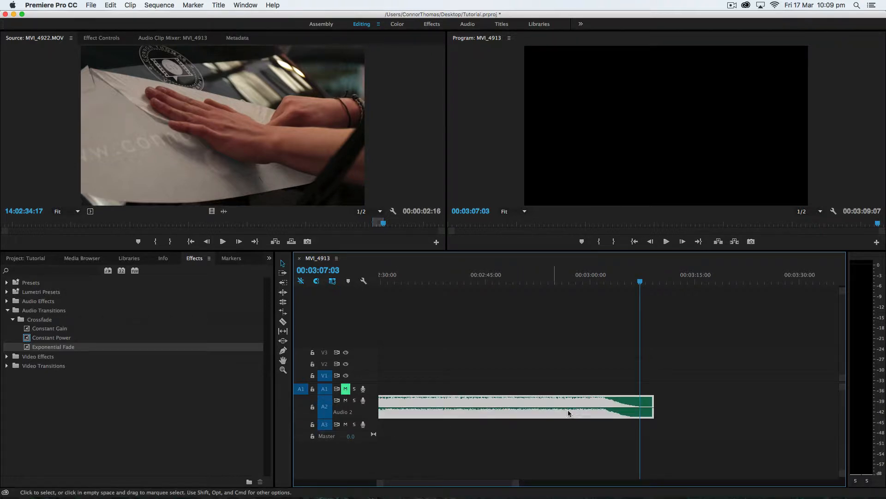
left_click(593, 275)
key("space")
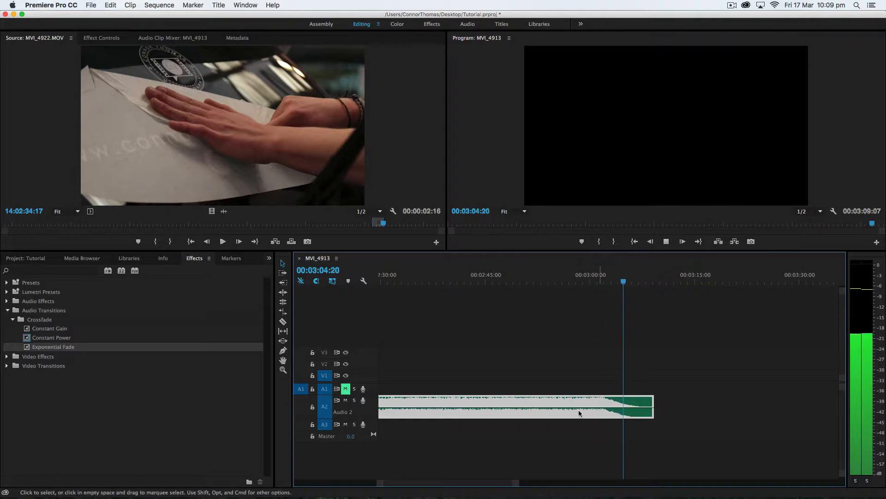
key("space")
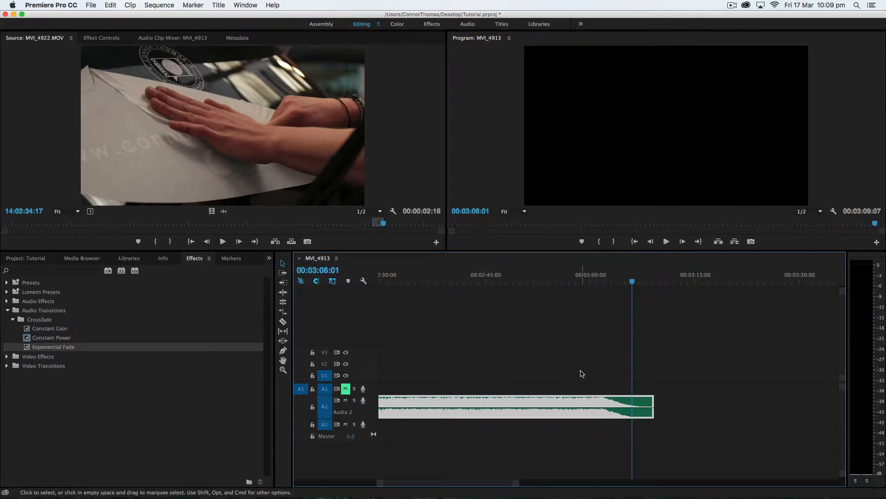
- Split the leftover music on A2 with the Razor tool at 00:03:00:23, just before its natural fade-out
mouse_move(612, 277)
left_mouse_down()
mouse_move(587, 277)
mouse_move(596, 277)
left_mouse_up()
key("c")
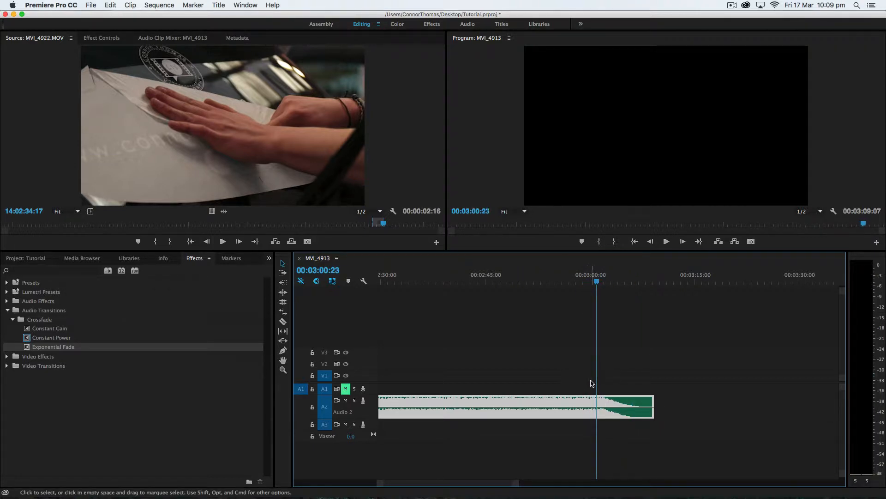
left_click(599, 401)
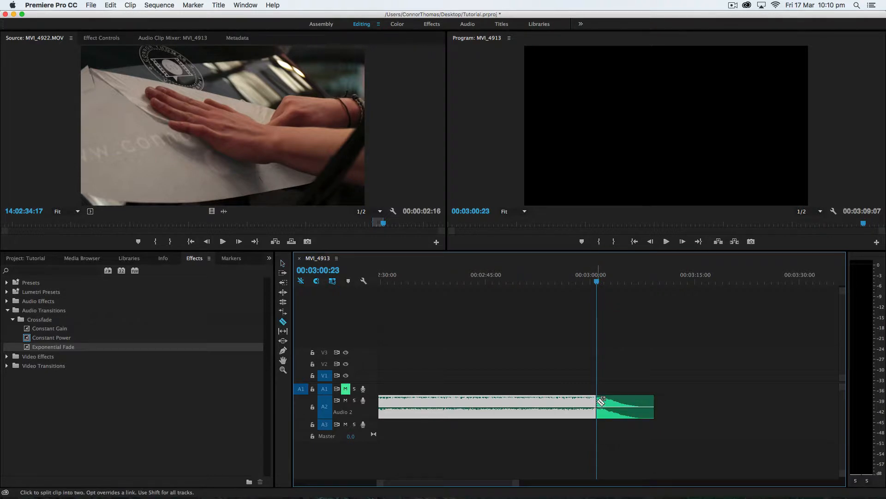
key("v")
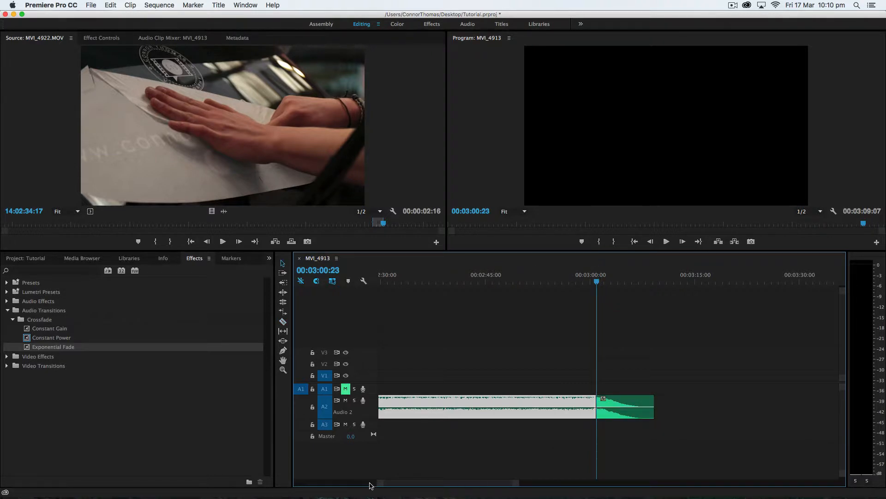
- Delete the leftover middle section of the music and move the fade-out piece directly against the first music section on A2
left_click_drag(379, 485, 296, 485)
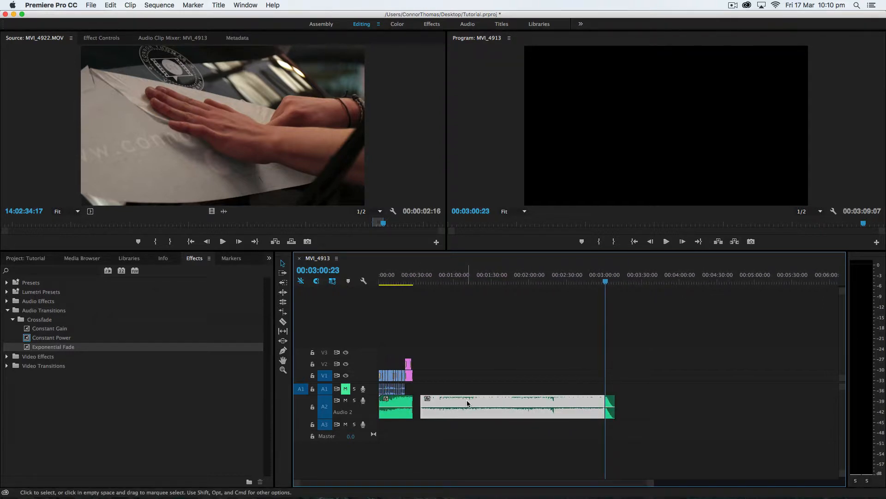
key("Delete")
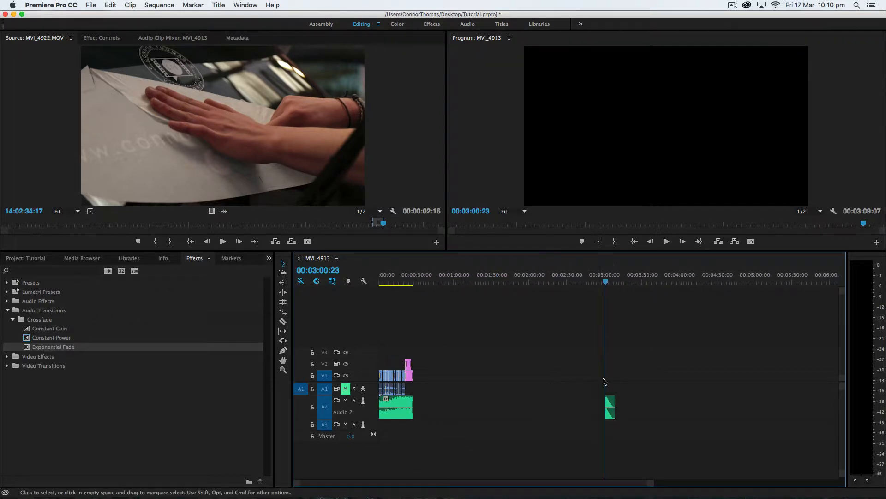
left_click_drag(610, 406, 422, 404)
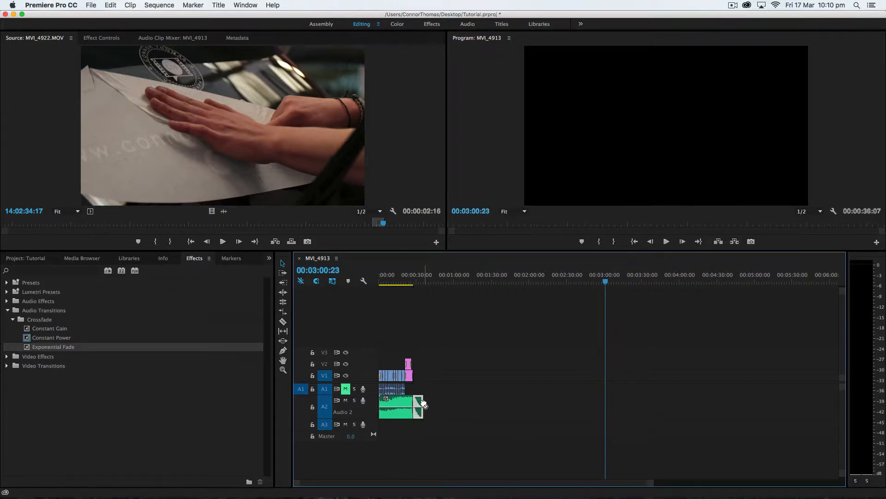
- Remove the Exponential Fade transition from the end of the first music section on A2
left_click(412, 281)
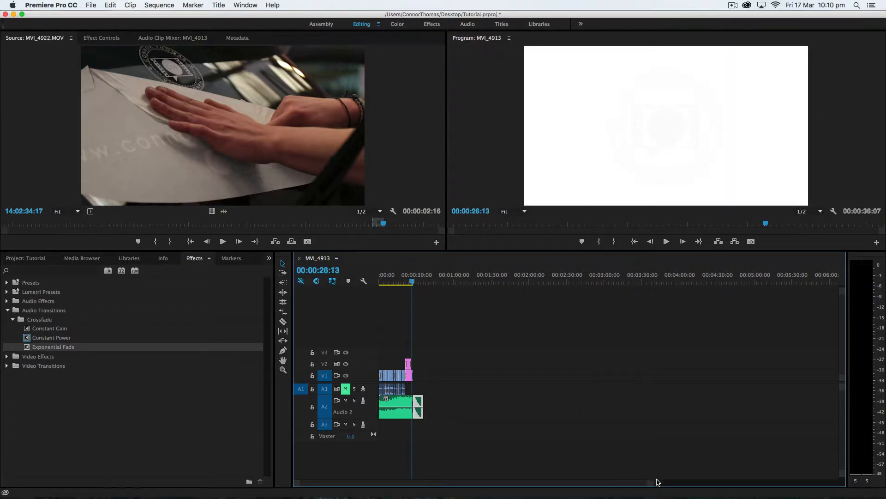
left_click_drag(646, 482, 534, 483)
left_click_drag(592, 279, 595, 280)
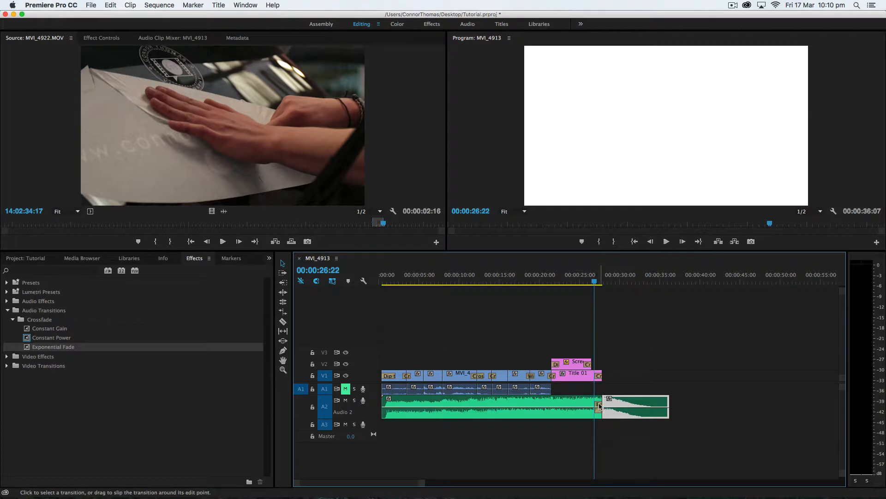
left_click(599, 405)
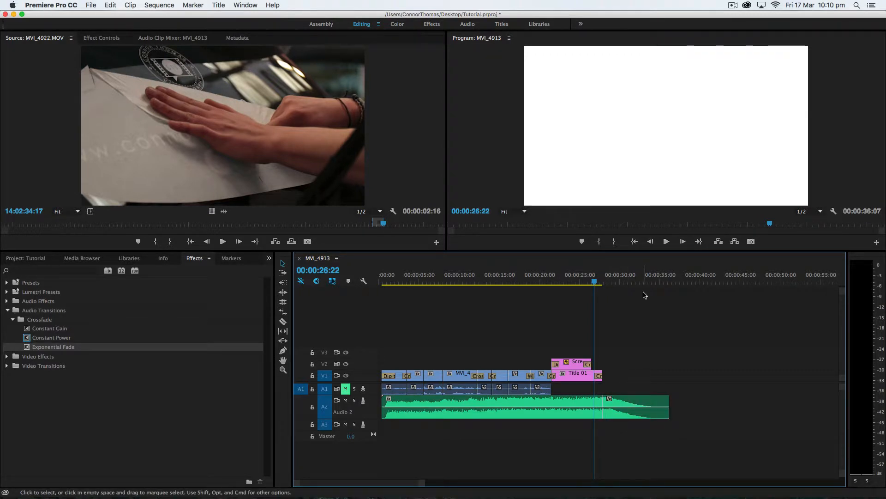
- Play the music from 00:00:26:22 across the join between the two sections and check where the fade-out ends
key("space")
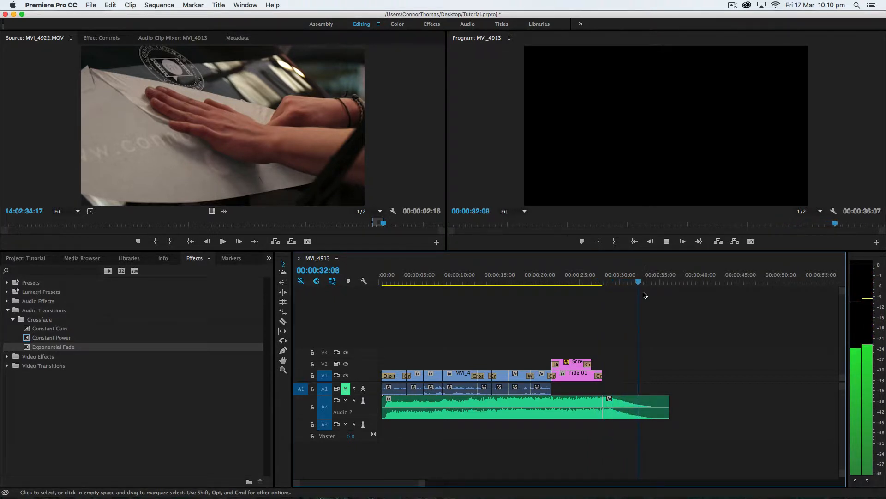
key("space")
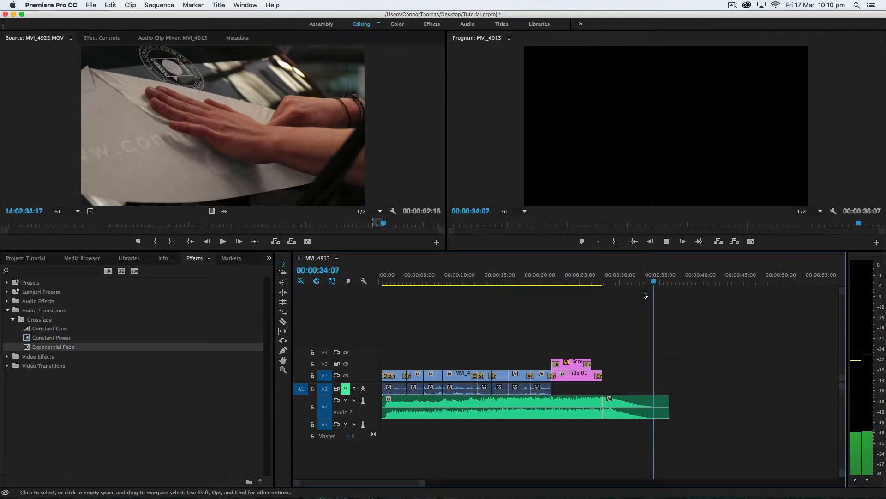
left_click(624, 283)
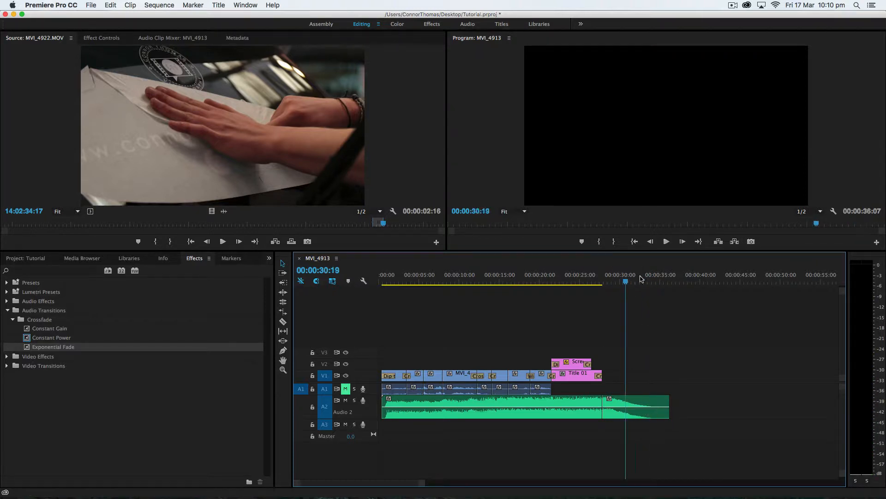
key("Up")
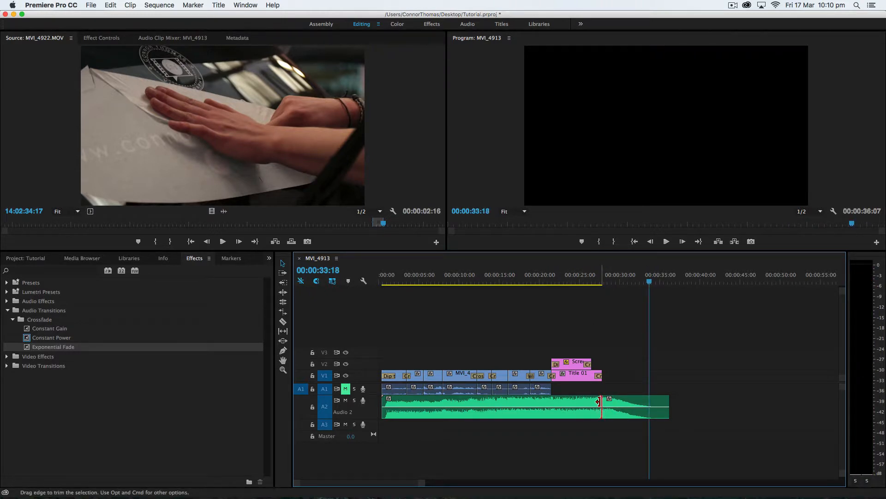
- Trim the first music section back to the start of the title clip and move the fade-out piece against its new end
left_click_drag(599, 401, 551, 404)
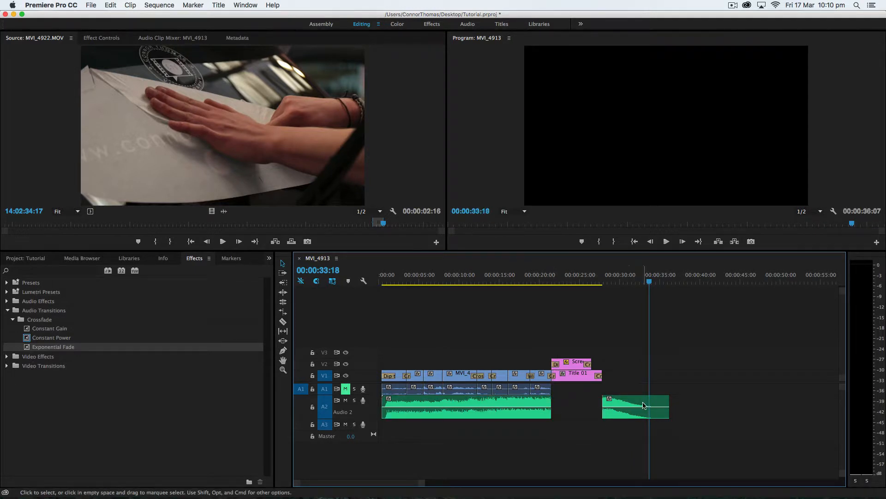
left_click_drag(644, 405, 576, 403)
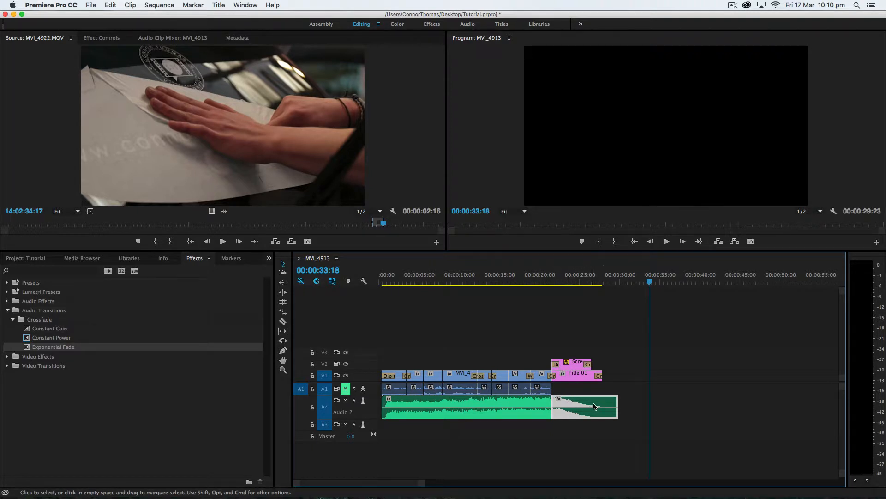
left_click(600, 282)
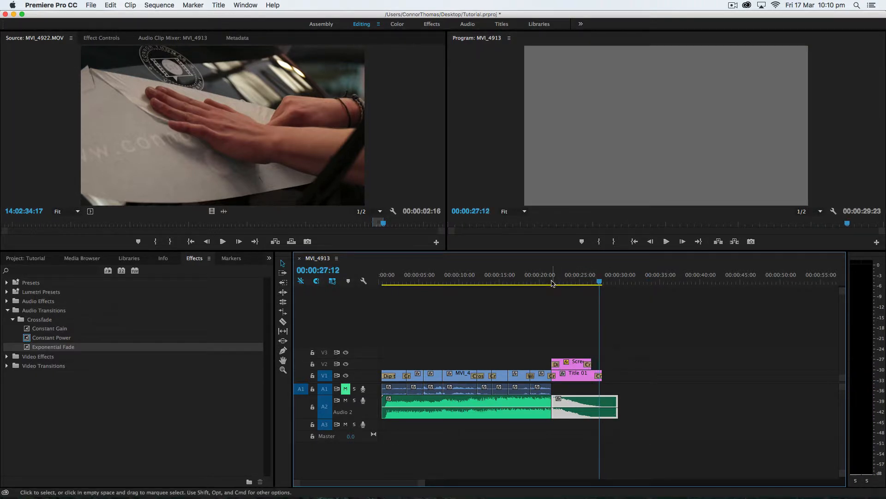
- Play the join between the two music sections repeatedly from about 00:00:20:00 with the system volume raised
left_click_drag(553, 283, 541, 282)
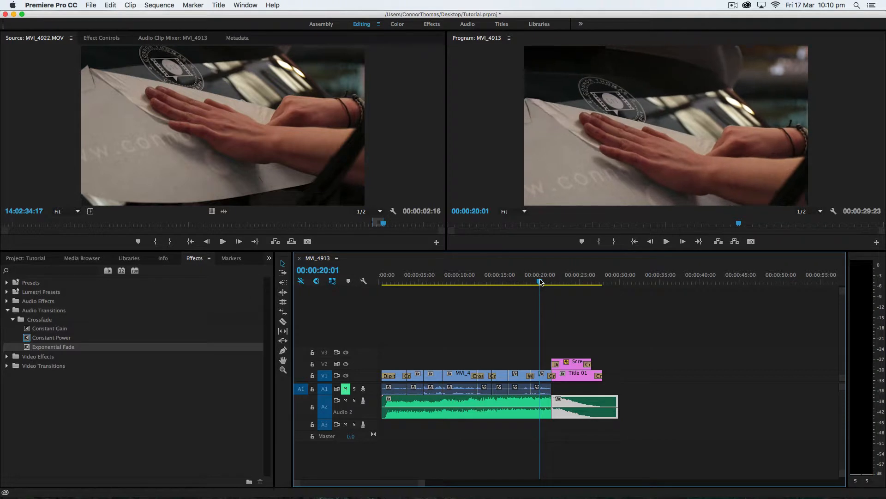
key("space")
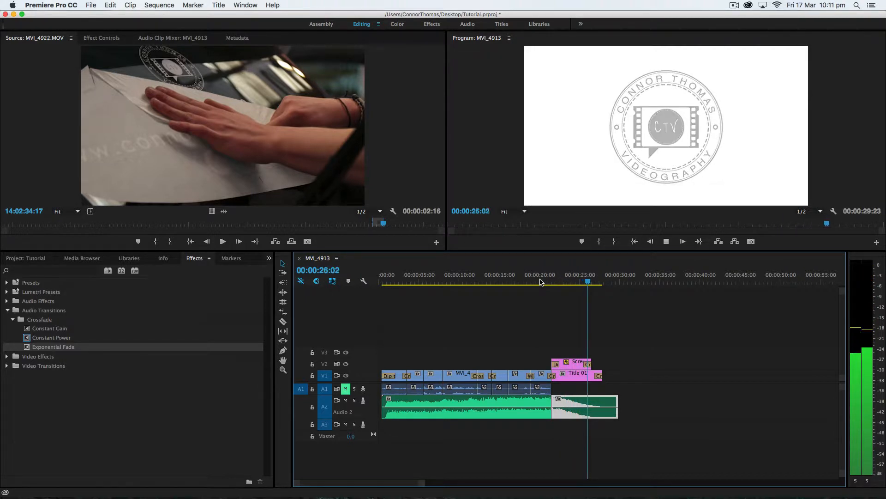
left_click(540, 282)
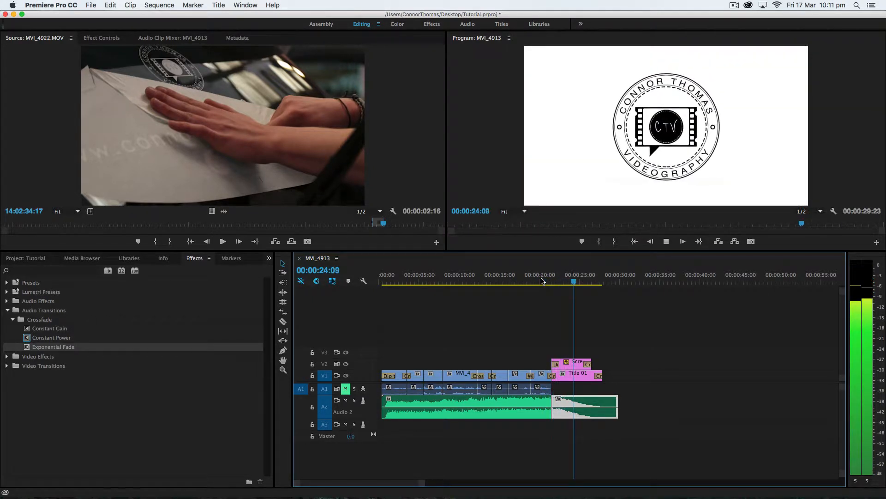
key("space")
left_click(540, 280)
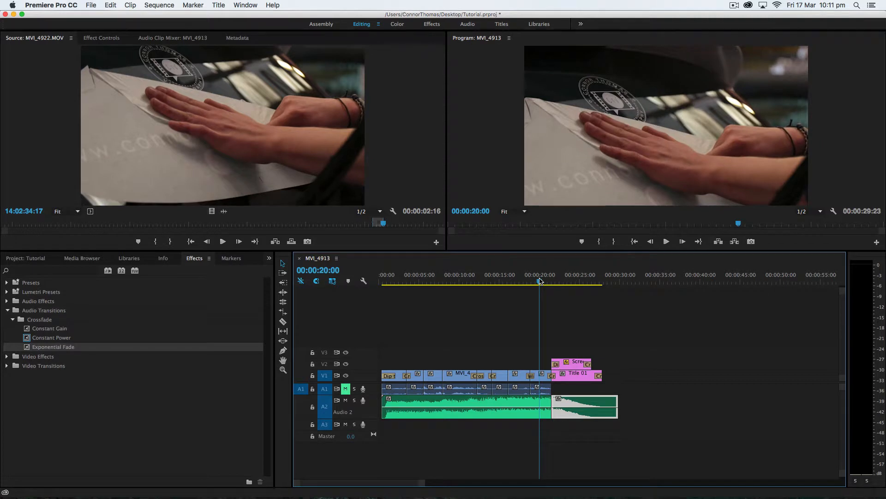
key("XF86AudioRaiseVolume")
key("XF86AudioRaiseVolume")
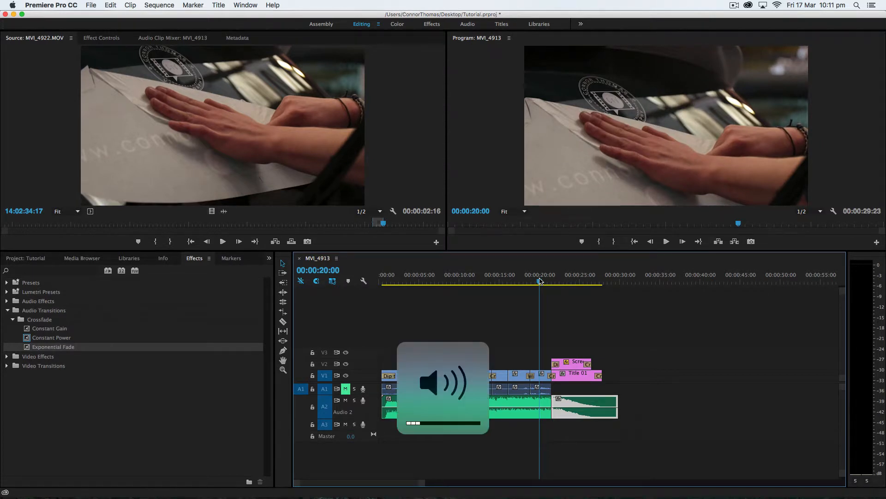
key("space")
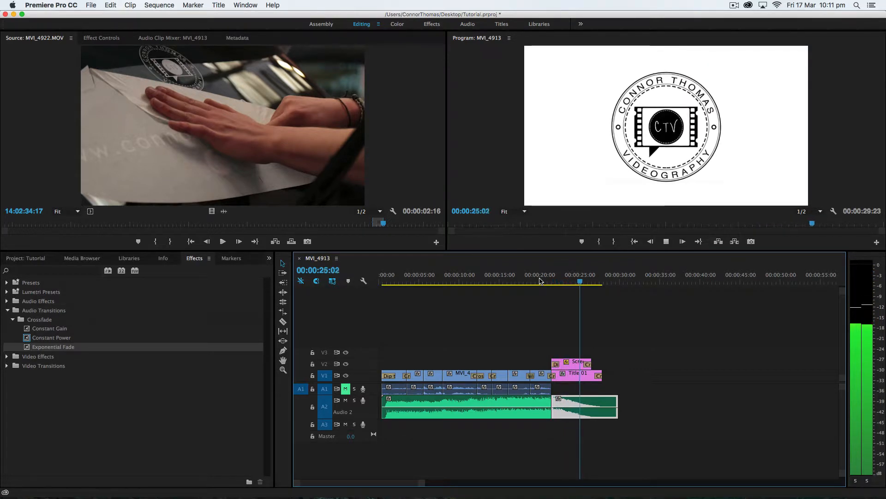
key("space")
key("XF86AudioLowerVolume")
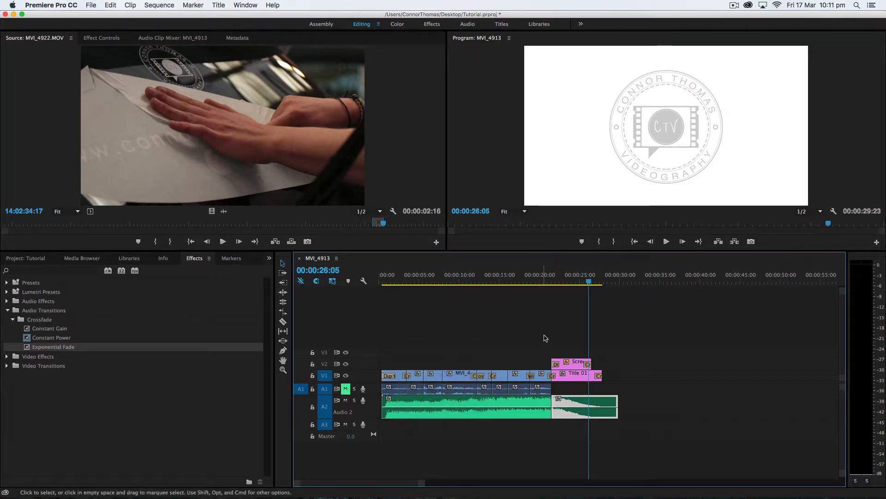
- Apply an Exponential Fade transition to the join between the two music sections on A2 and play it from 00:00:20:16
left_click(546, 279)
left_click_drag(547, 277, 550, 277)
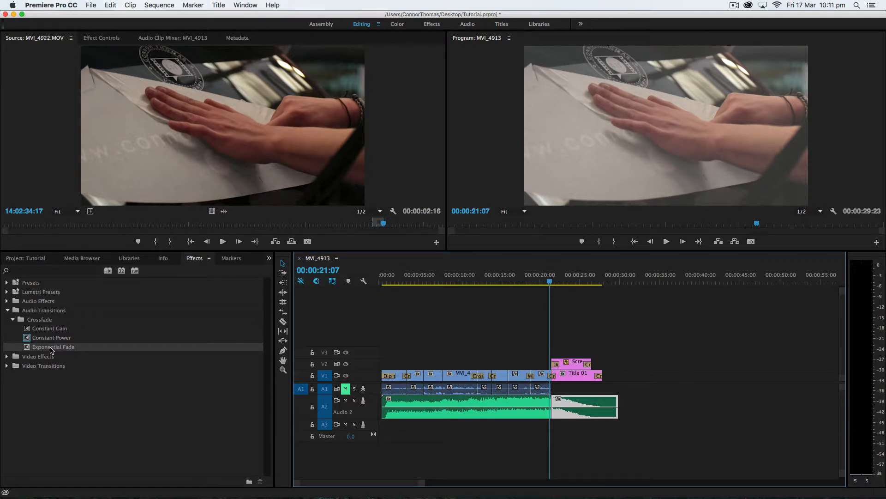
left_click_drag(51, 350, 388, 437)
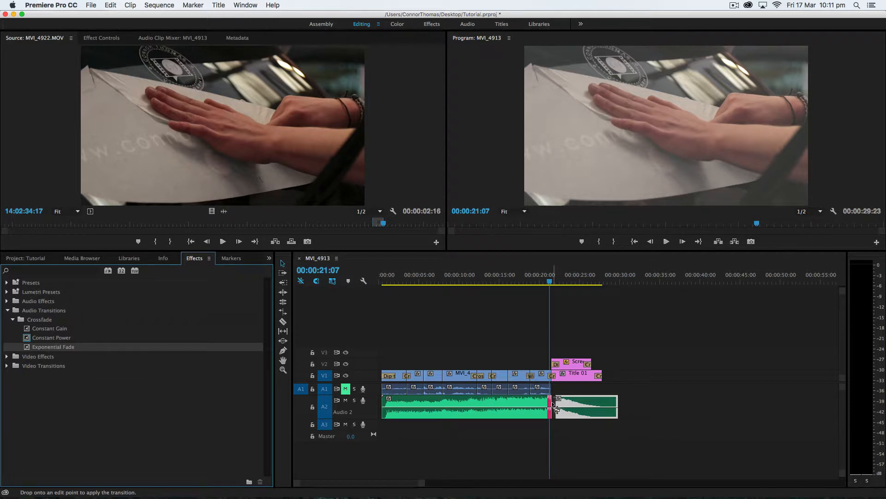
left_click_drag(556, 408, 555, 408)
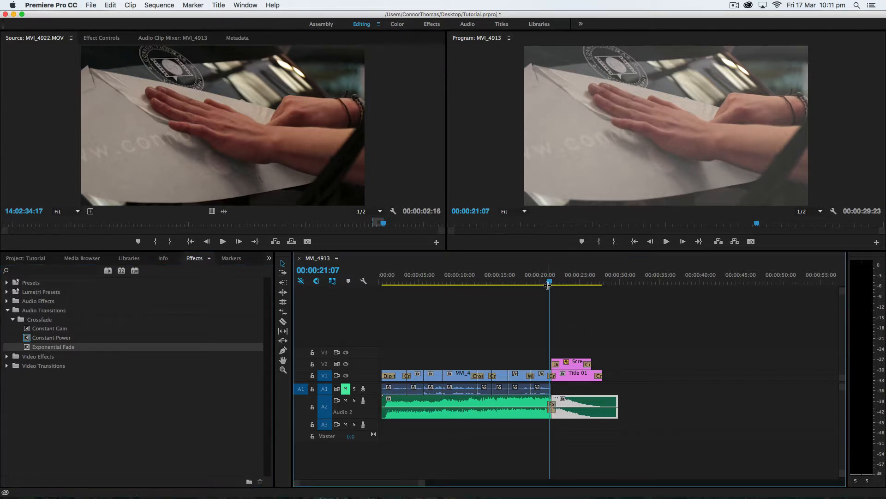
left_click_drag(551, 282, 545, 283)
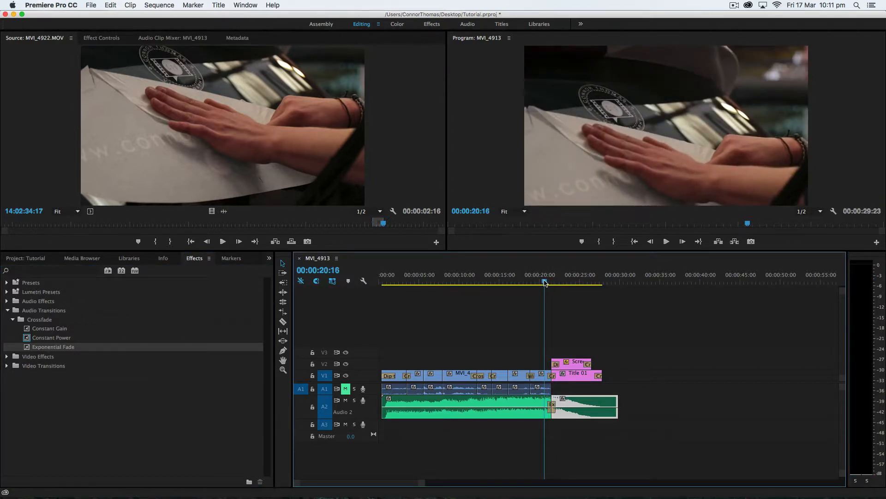
key("space")
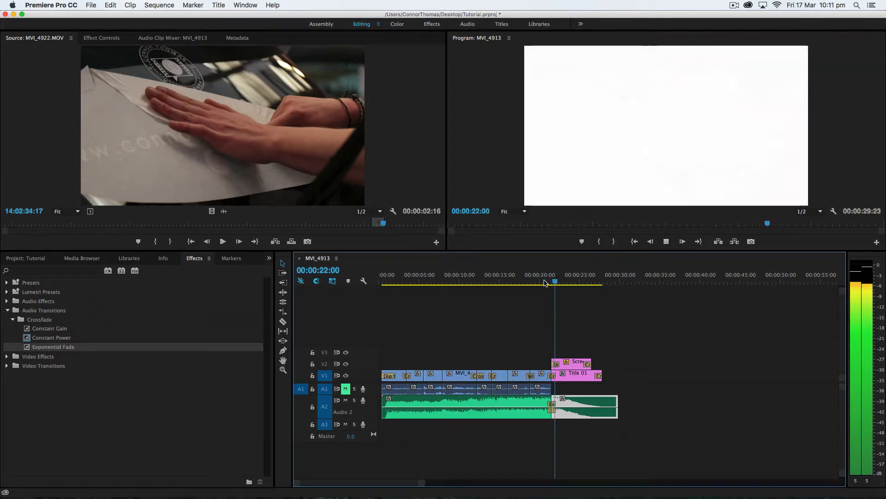
key("space")
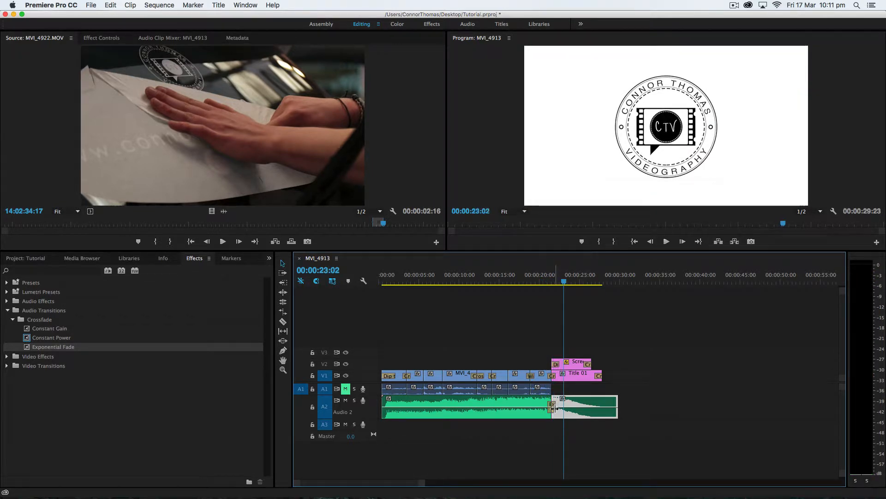
- Replace the Exponential Fade at the music join on A2 with a Constant Power crossfade and play it from 00:00:19:19
left_click(629, 364)
left_click(550, 405)
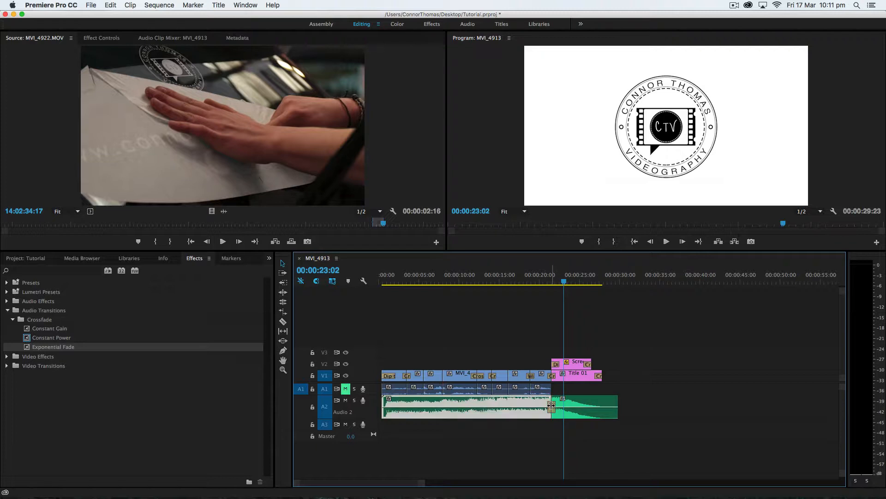
left_click(282, 264)
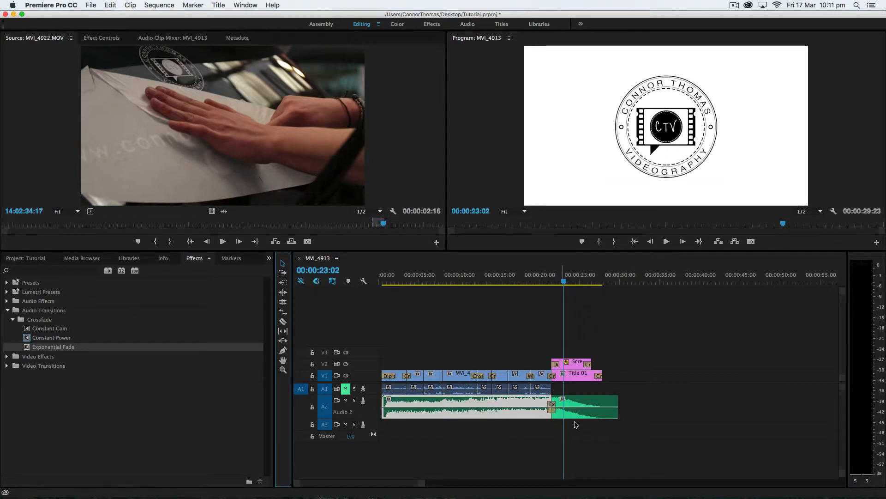
left_click(553, 411)
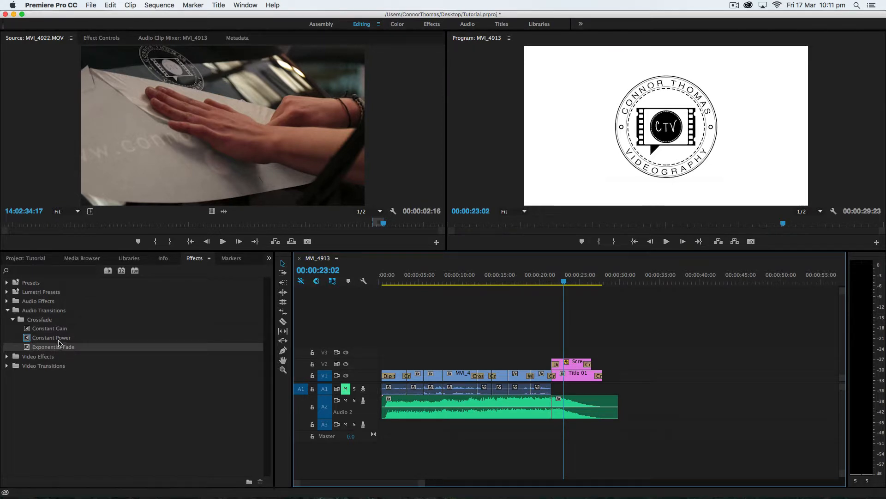
left_click_drag(58, 340, 84, 344)
left_click_drag(495, 412, 553, 406)
left_click(536, 275)
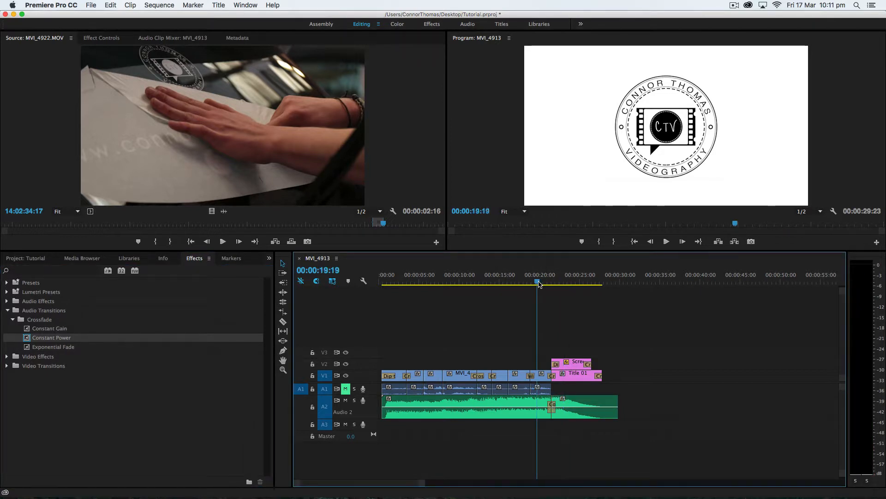
key("space")
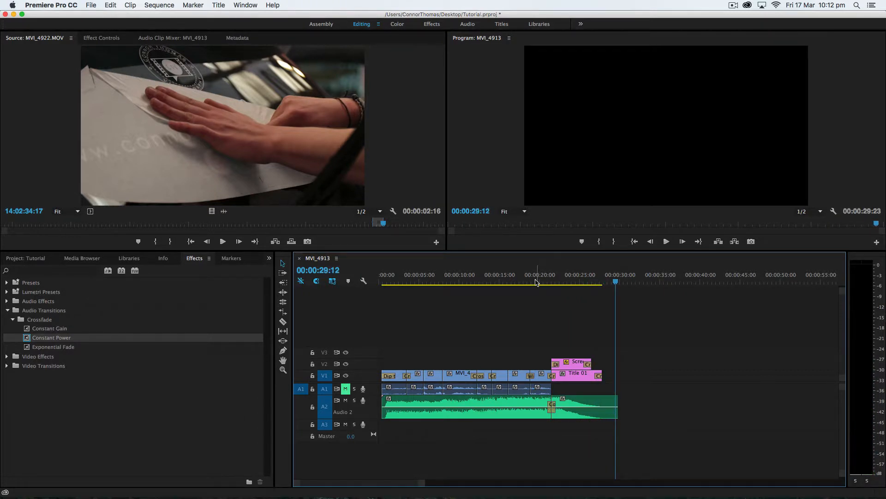
- Play the whole sequence from 00:00:00:00 in an enlarged Program monitor and shrink the monitor again when finished
left_click_drag(429, 286, 373, 292)
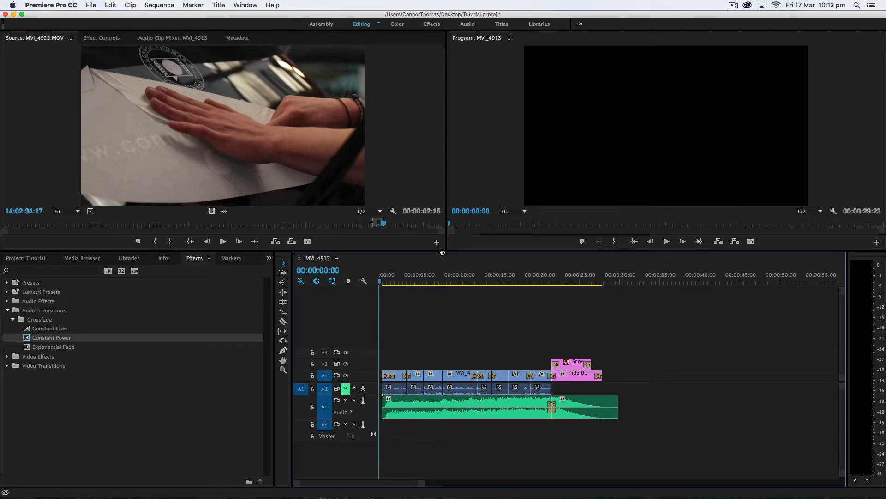
left_click_drag(442, 253, 183, 388)
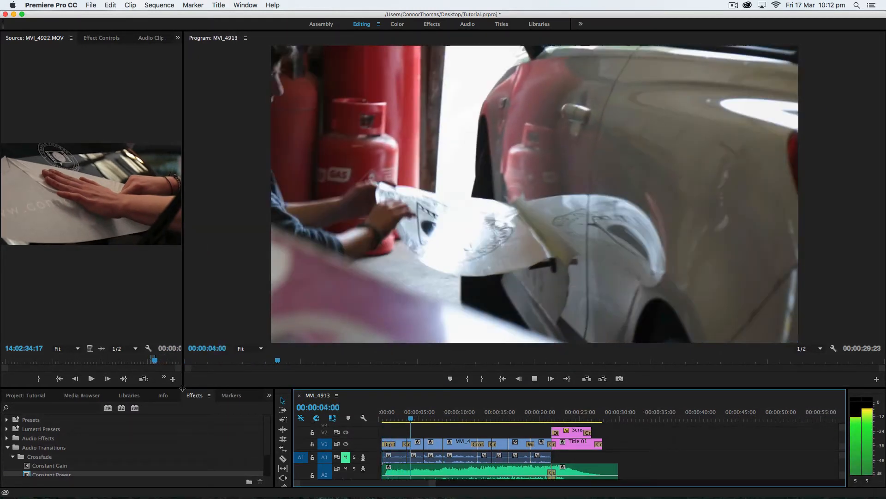
key("XF86AudioRaiseVolume")
key("XF86AudioRaiseVolume")
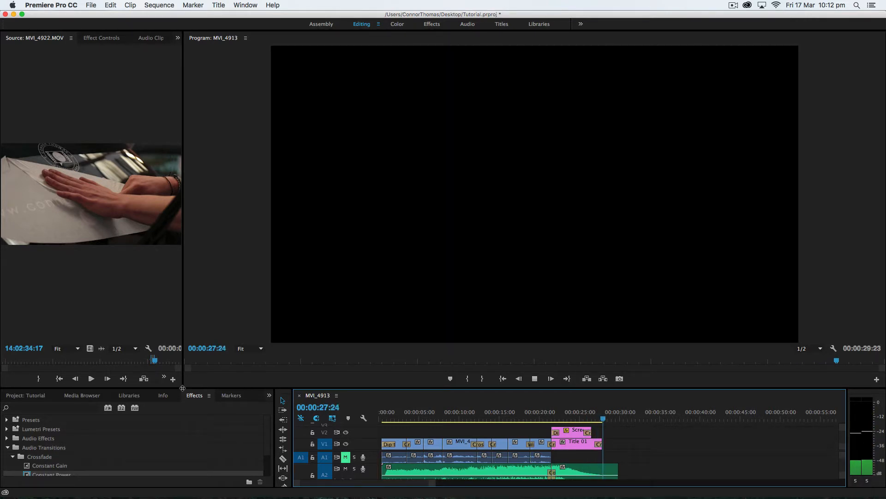
key("space")
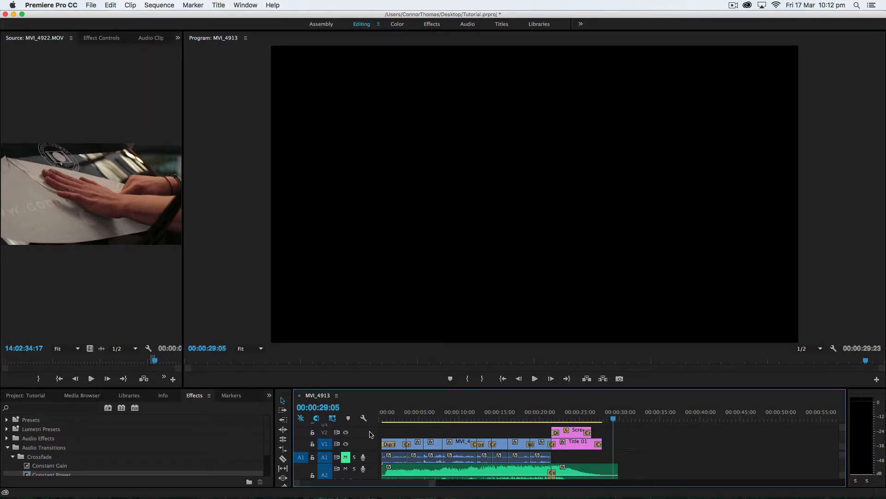
left_click_drag(183, 387, 434, 296)
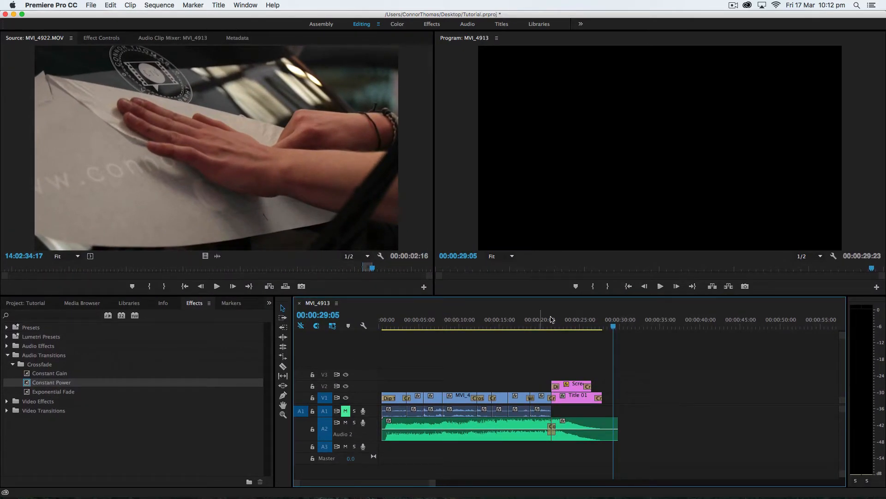
- Play the Constant Power crossfade again from just before the title clip and return the playhead to 00:00:21:19
left_click(552, 325)
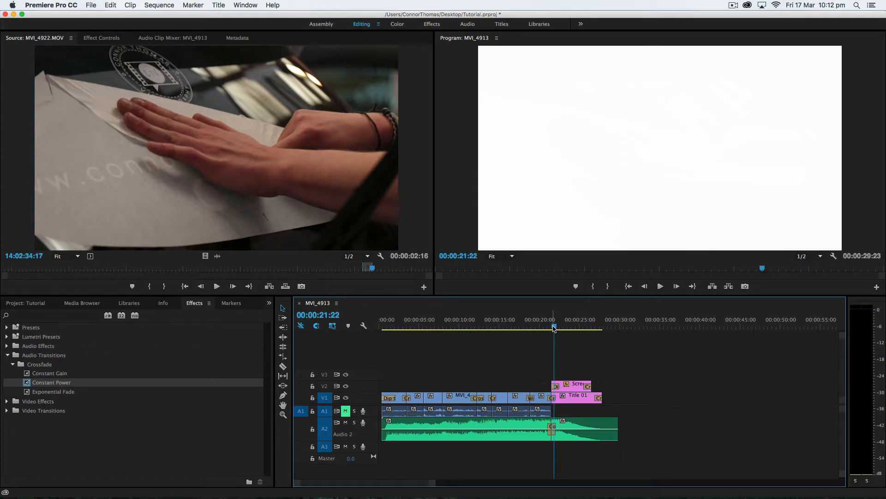
key("XF86AudioRaiseVolume")
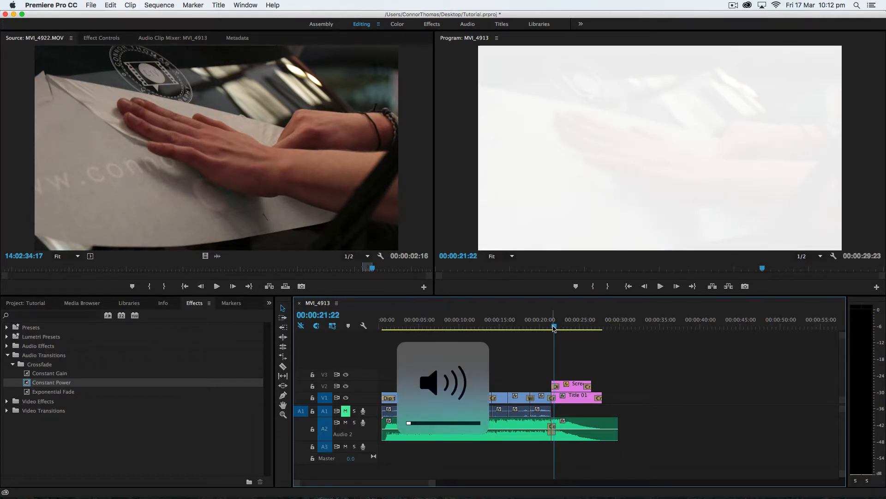
left_click_drag(554, 329, 546, 326)
key("space")
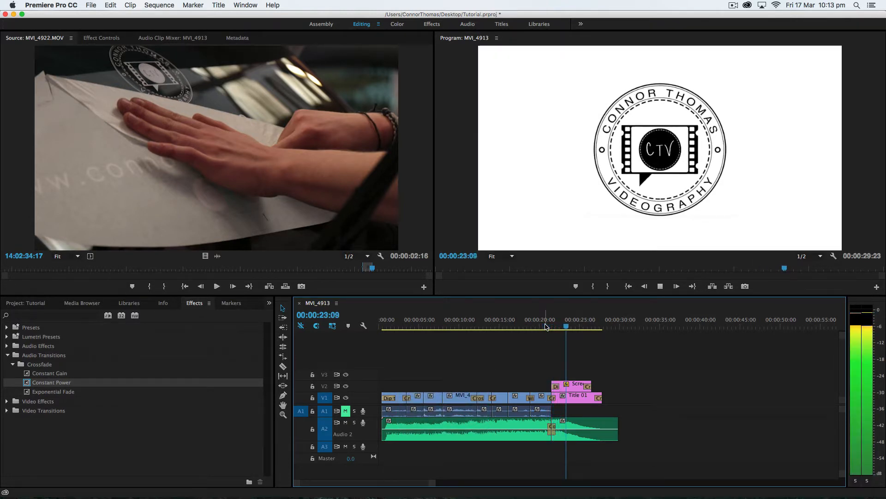
key("space")
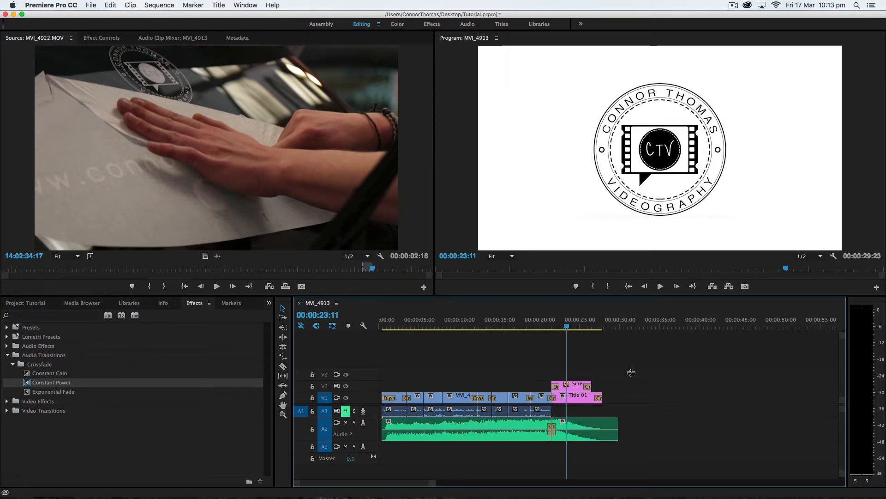
left_click_drag(566, 327, 553, 327)
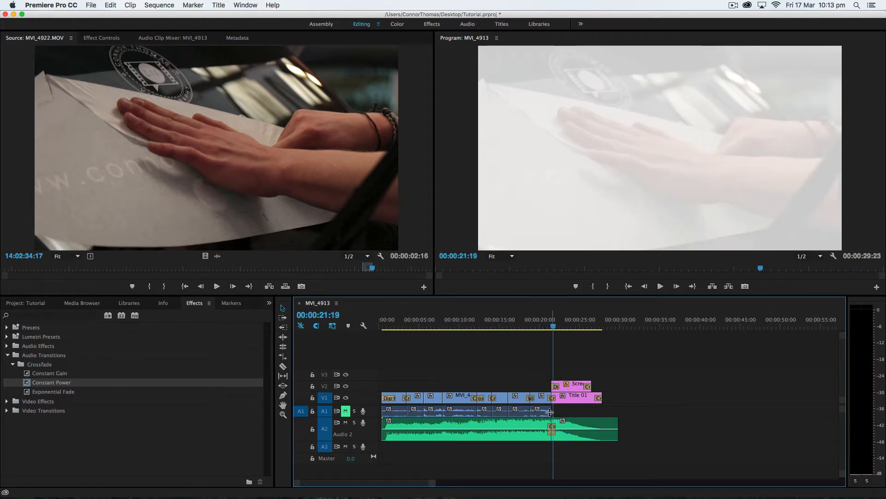
- Delete all the footage clips on V1 together with their linked audio on A1 and undo the deletion
left_click(462, 398)
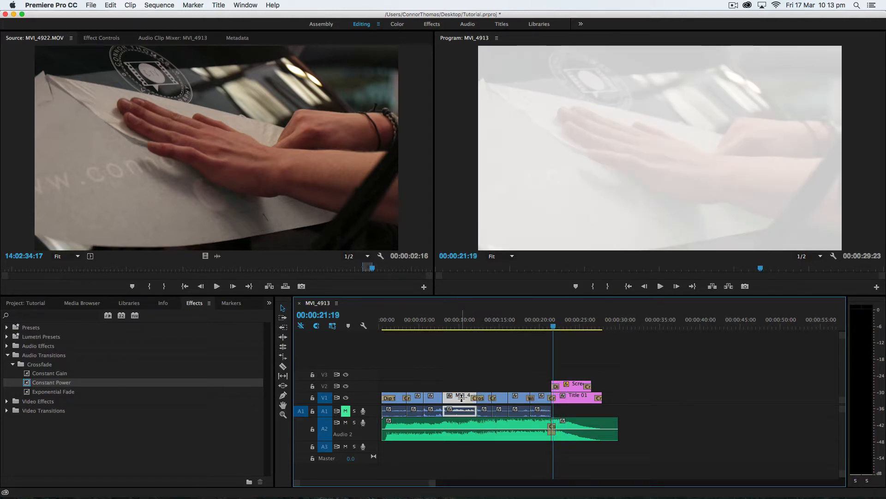
left_click(429, 397)
left_click(391, 397)
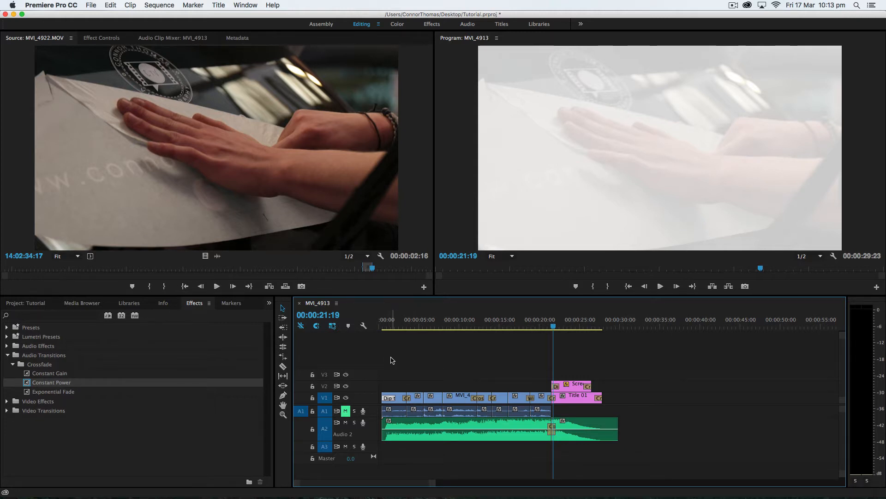
left_click_drag(390, 350, 541, 410)
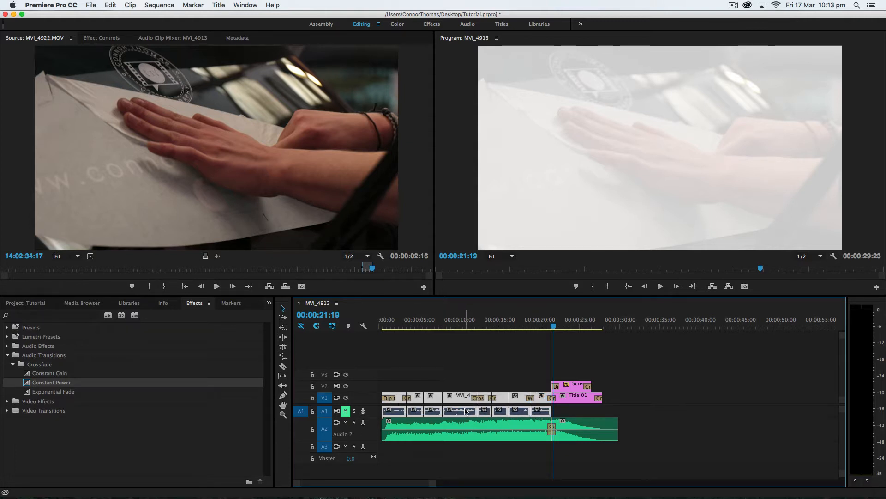
key("Delete")
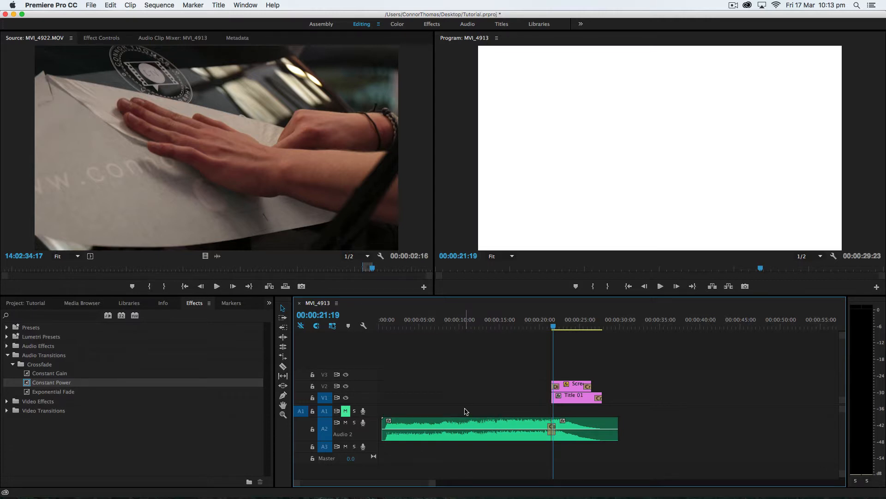
key("super+z")
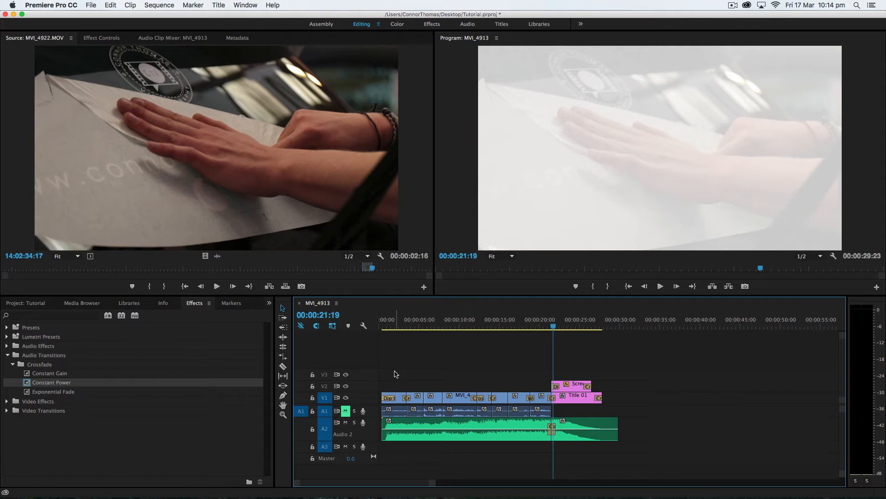
- Unlink all the footage clips on V1 from their camera audio and delete the audio clips from A1
left_click_drag(394, 374, 543, 413)
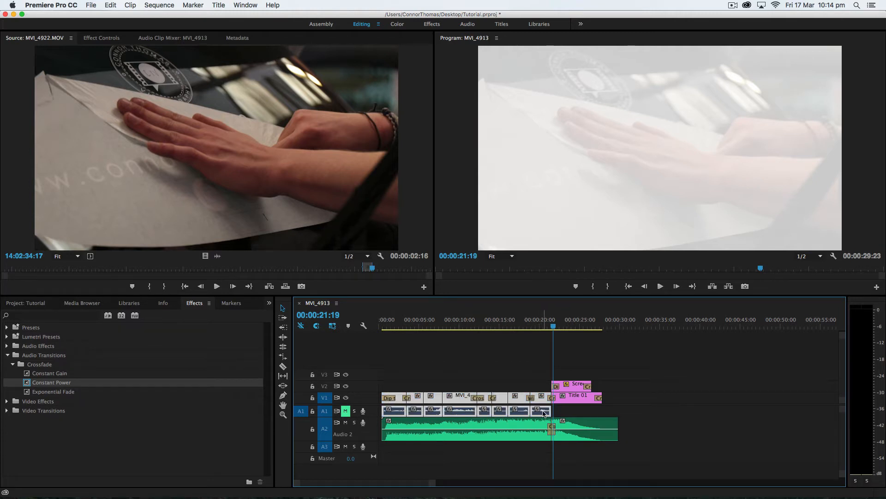
right_click(460, 401)
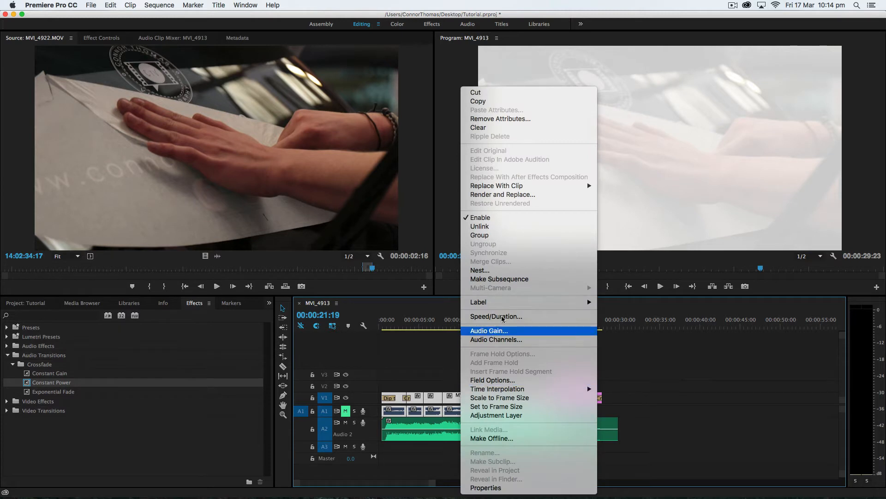
left_click(504, 227)
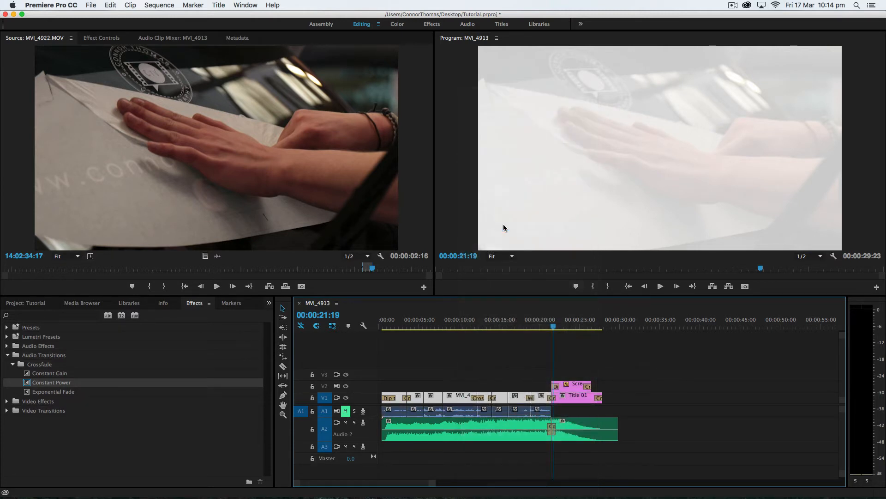
left_click_drag(390, 377, 380, 410)
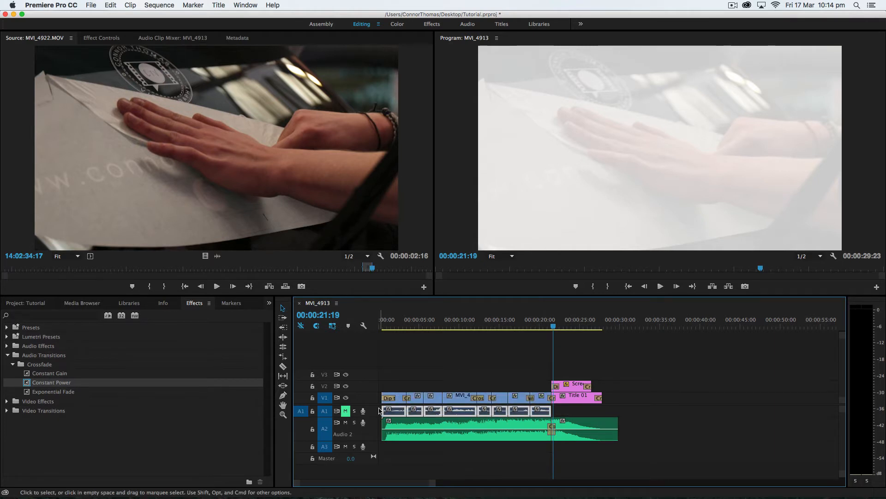
key("Delete")
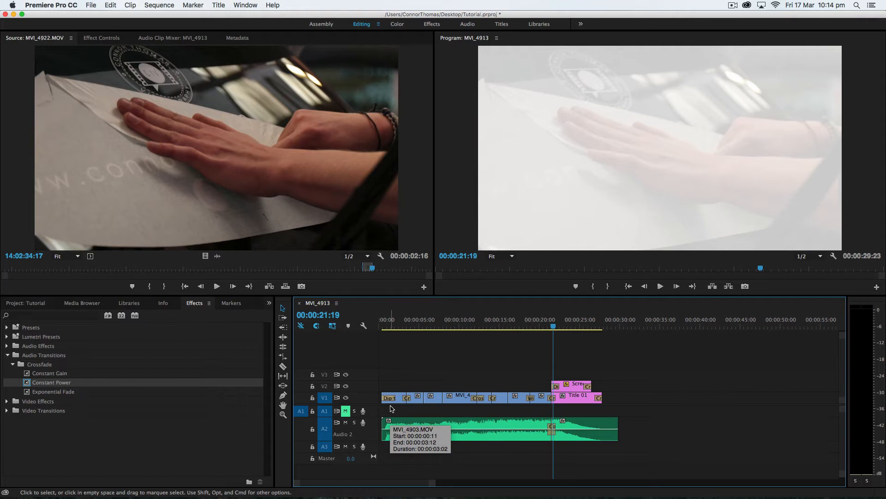
- Move both music clips from A2 up to A1 and apply a Constant Power crossfade at their join
left_click_drag(483, 426, 483, 414)
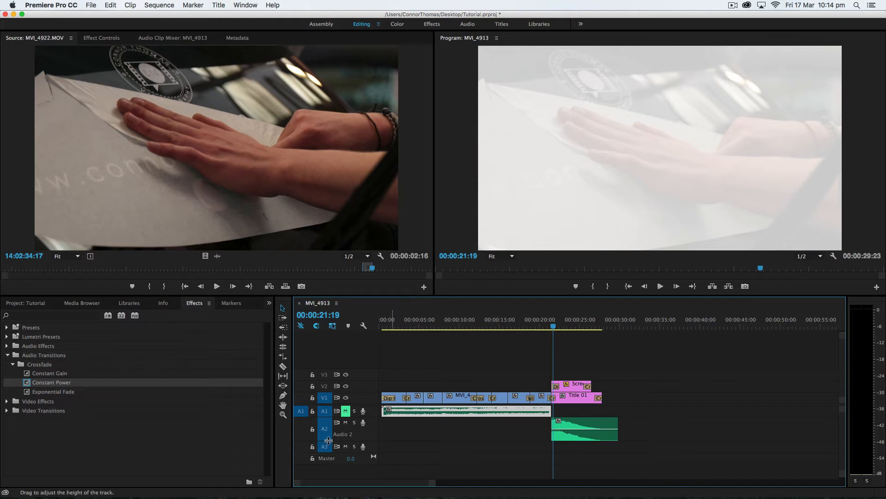
left_click_drag(328, 440, 328, 429)
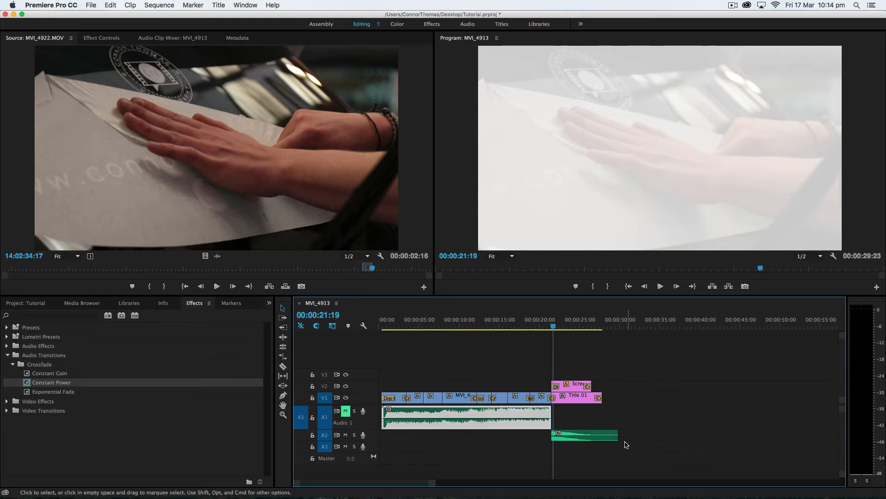
left_click_drag(600, 435, 598, 416)
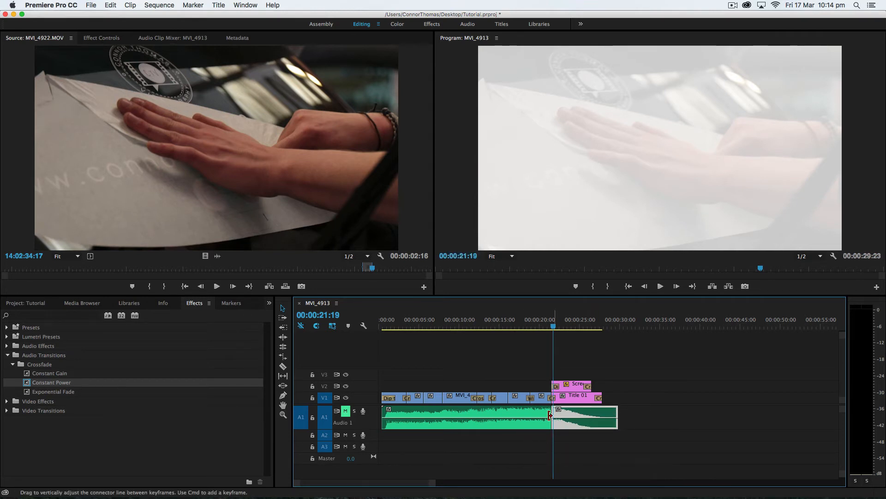
left_click_drag(54, 383, 554, 417)
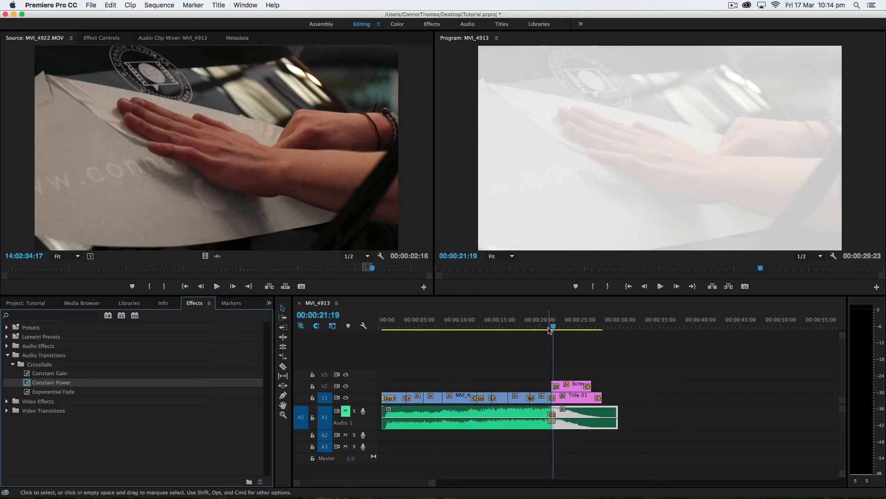
- Play the music join on A1 from just before the title clip and raise the system volume to check the sound
left_click(546, 327)
key("space")
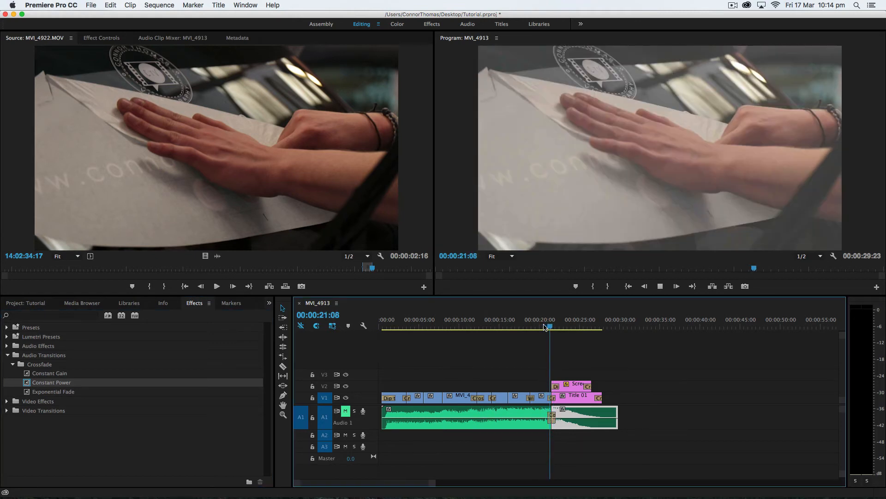
key("XF86AudioMute")
key("XF86AudioRaiseVolume")
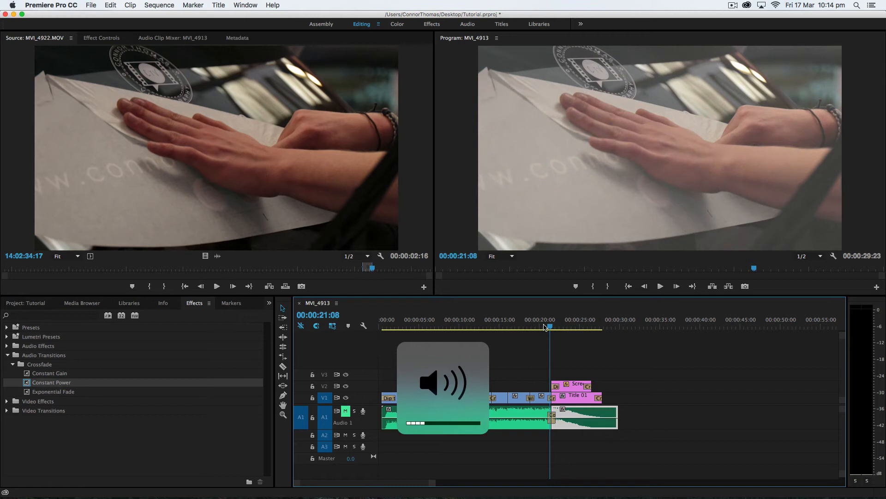
left_click(544, 326)
key("space")
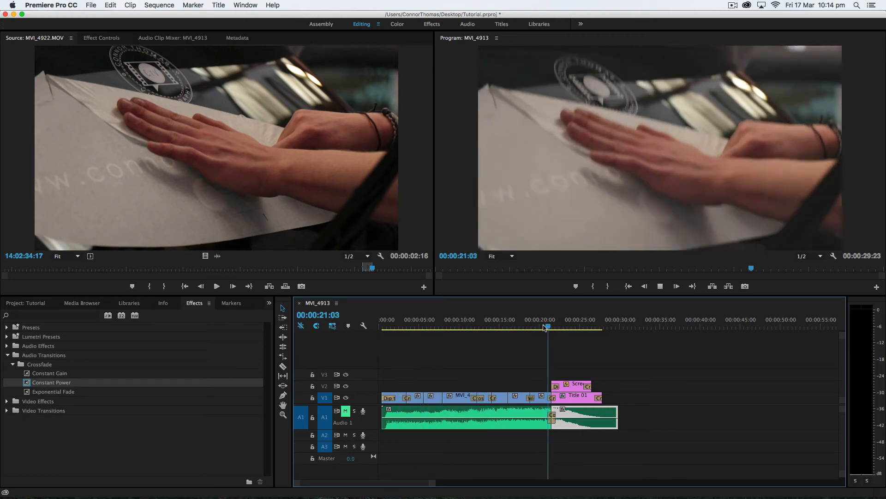
key("space")
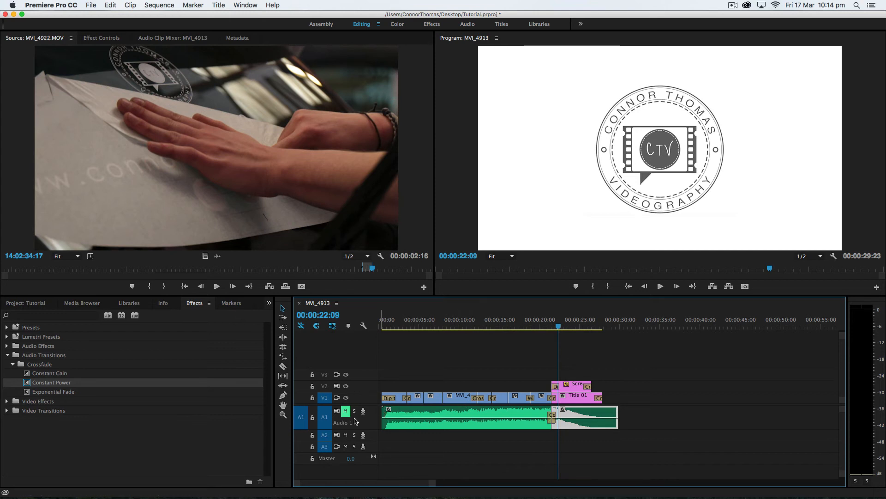
- Unmute A1 and play the music crossfade into the closing title, stopping at 00:00:25:03
left_click(542, 326)
key("space")
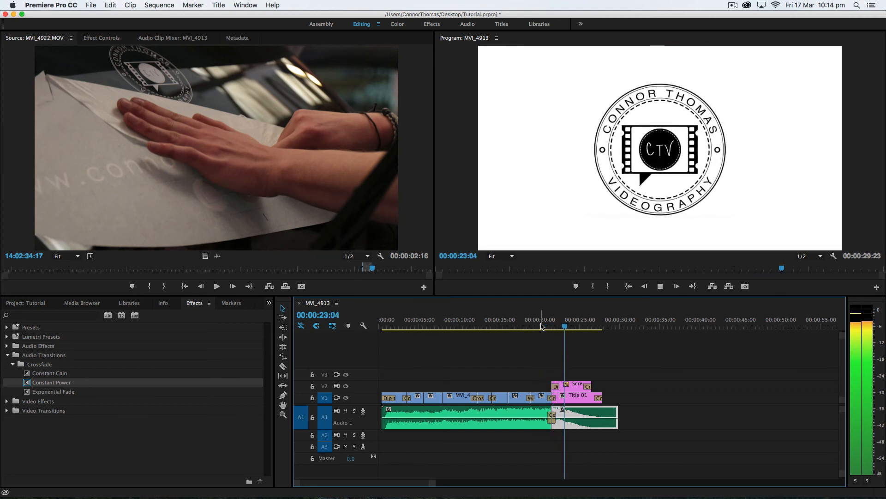
key("space")
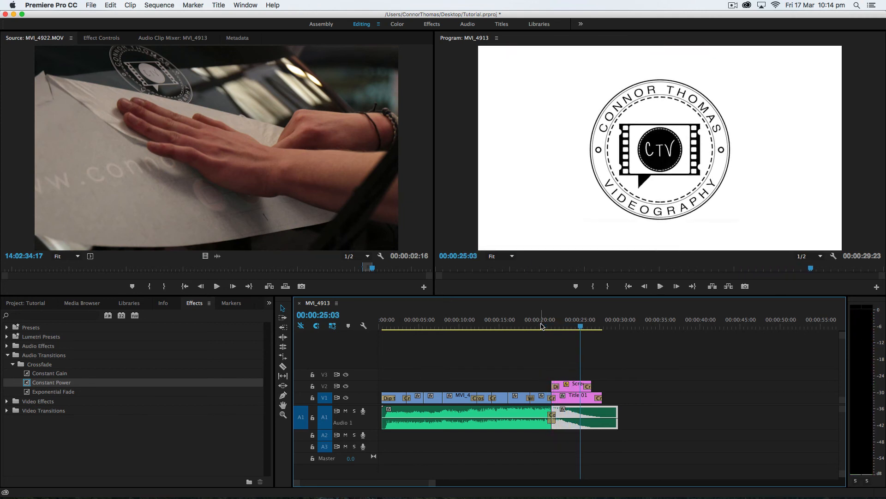